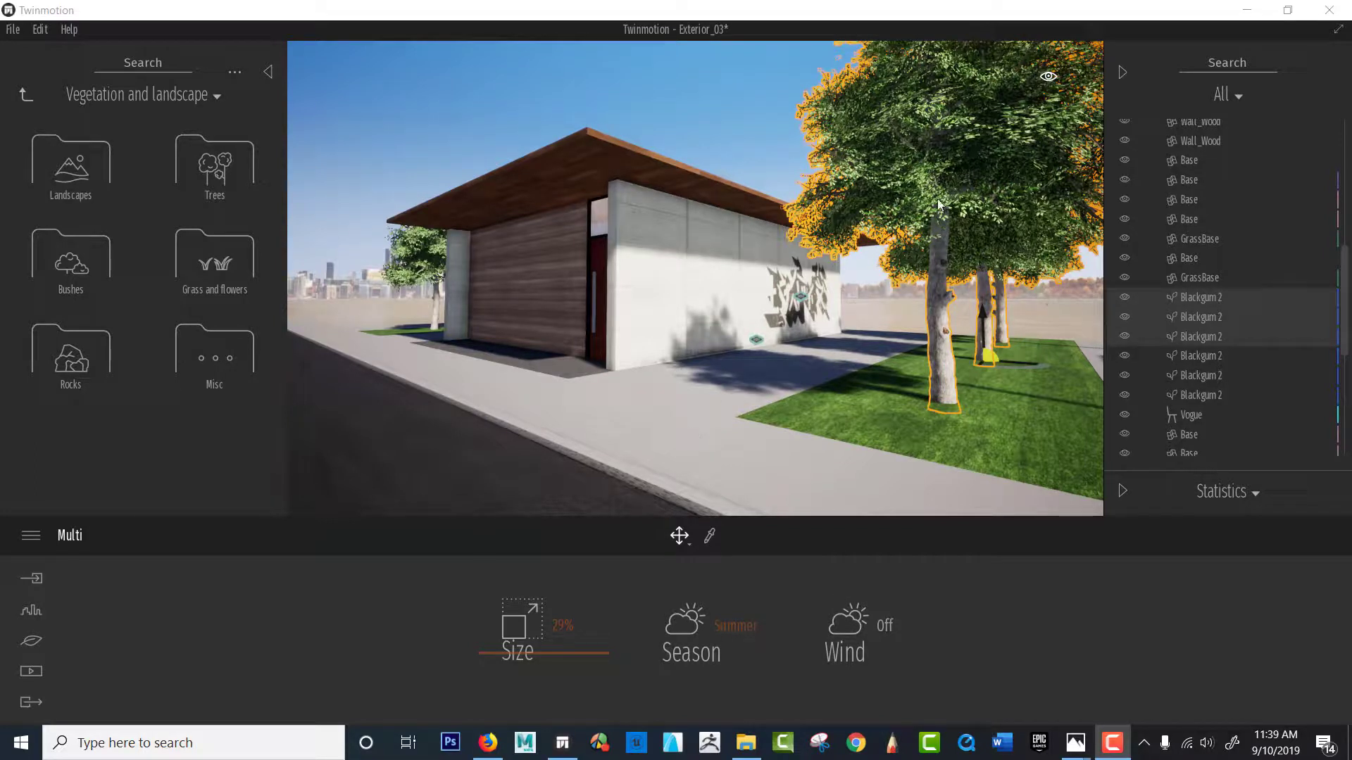
Pick each of the three Blackgum 2 trees on the lawn beside the concrete wall, ending with all three selected together.
click(856, 200)
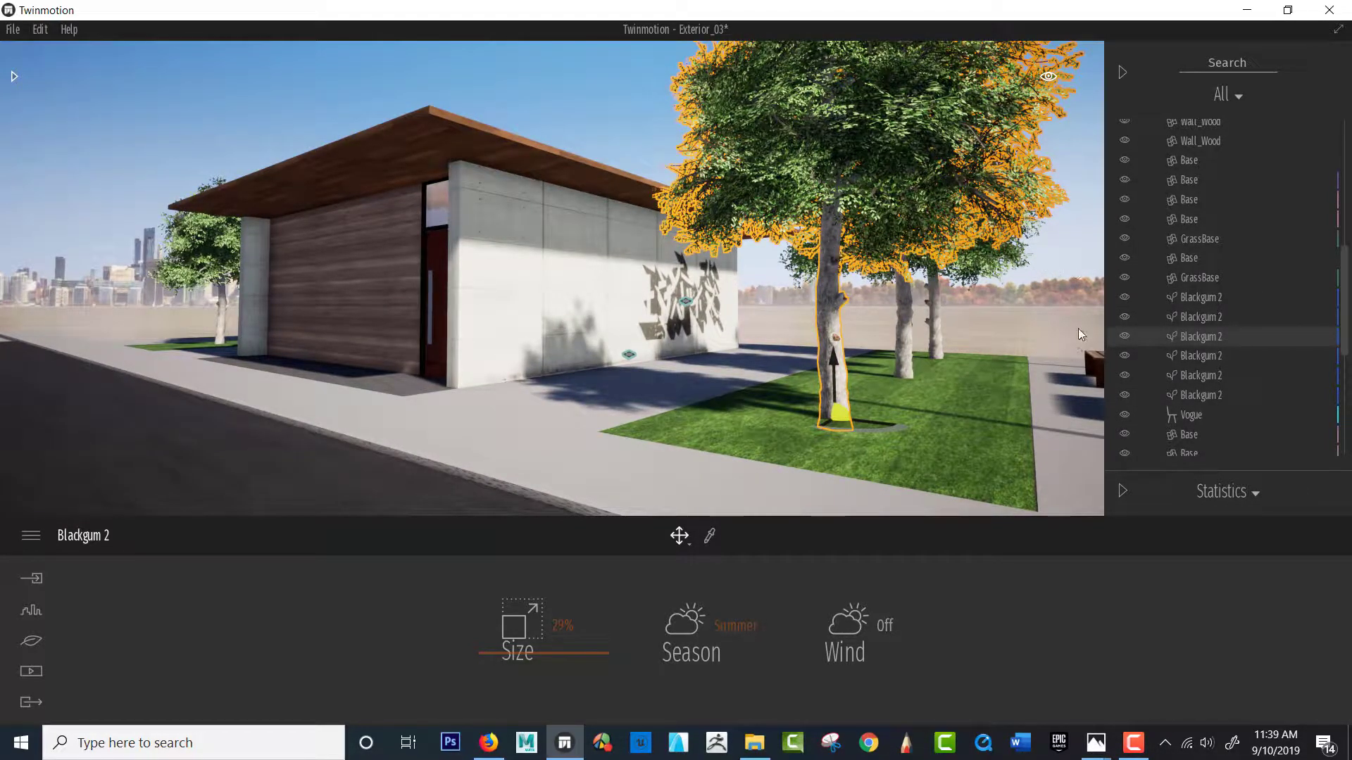
click(906, 338)
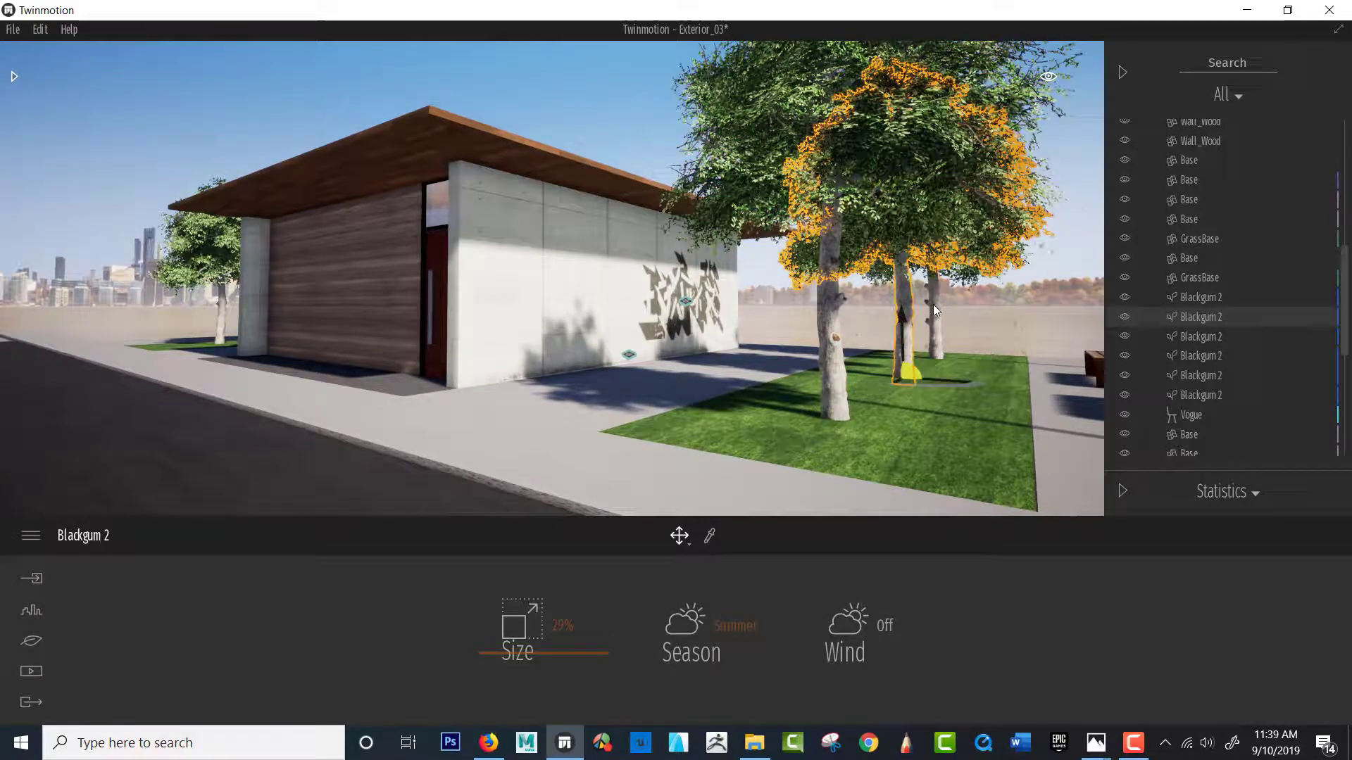
click(932, 307)
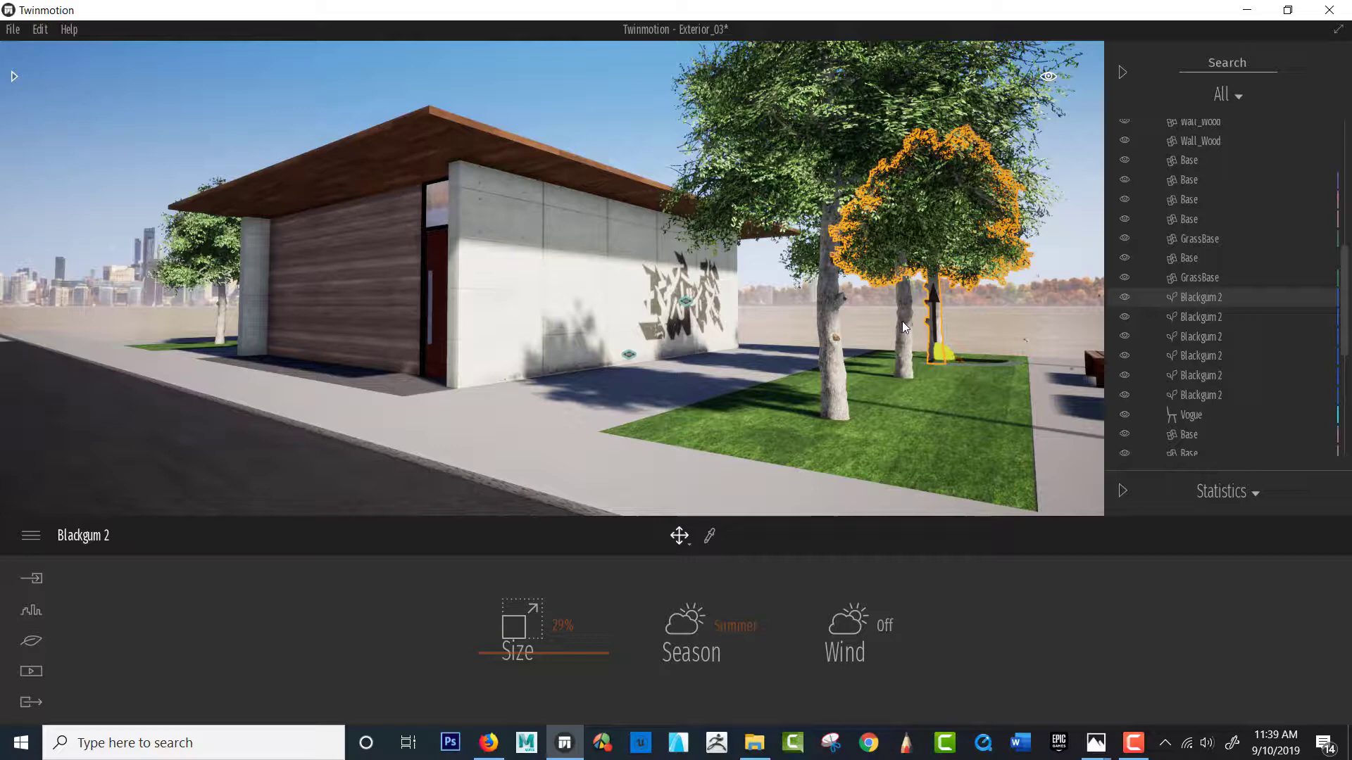
ctrl+click(902, 321)
ctrl+click(830, 340)
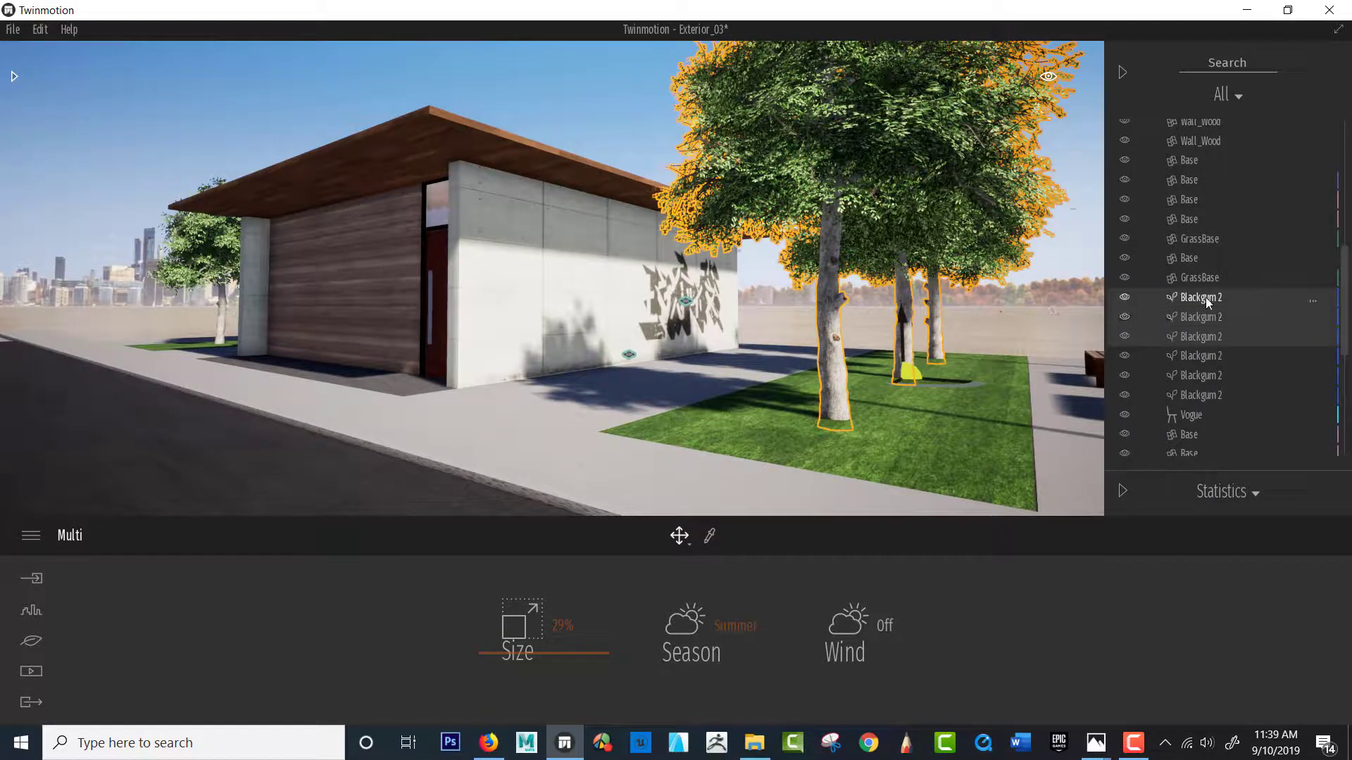
Select the three lawn Blackgum 2 trees in the scene list and hide them.
click(1223, 300)
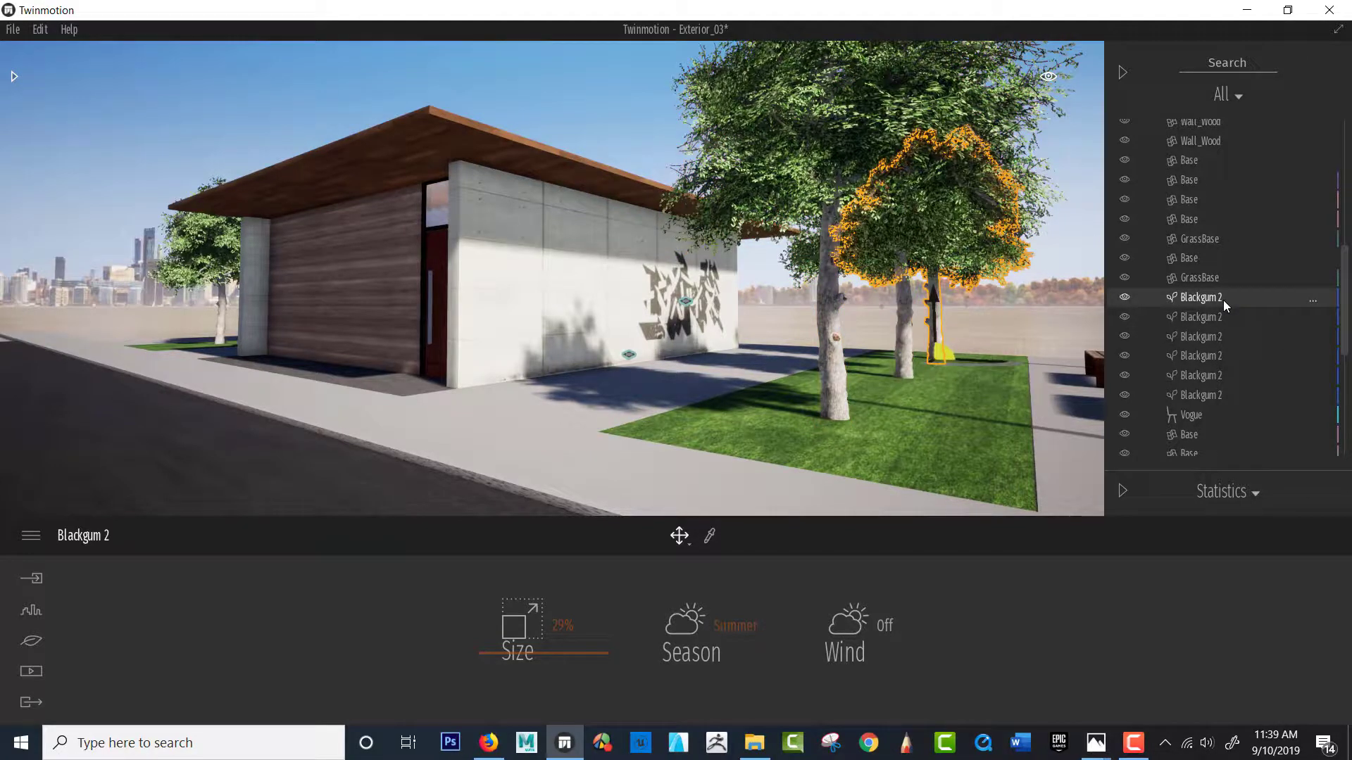
ctrl+click(1227, 314)
ctrl+click(1223, 335)
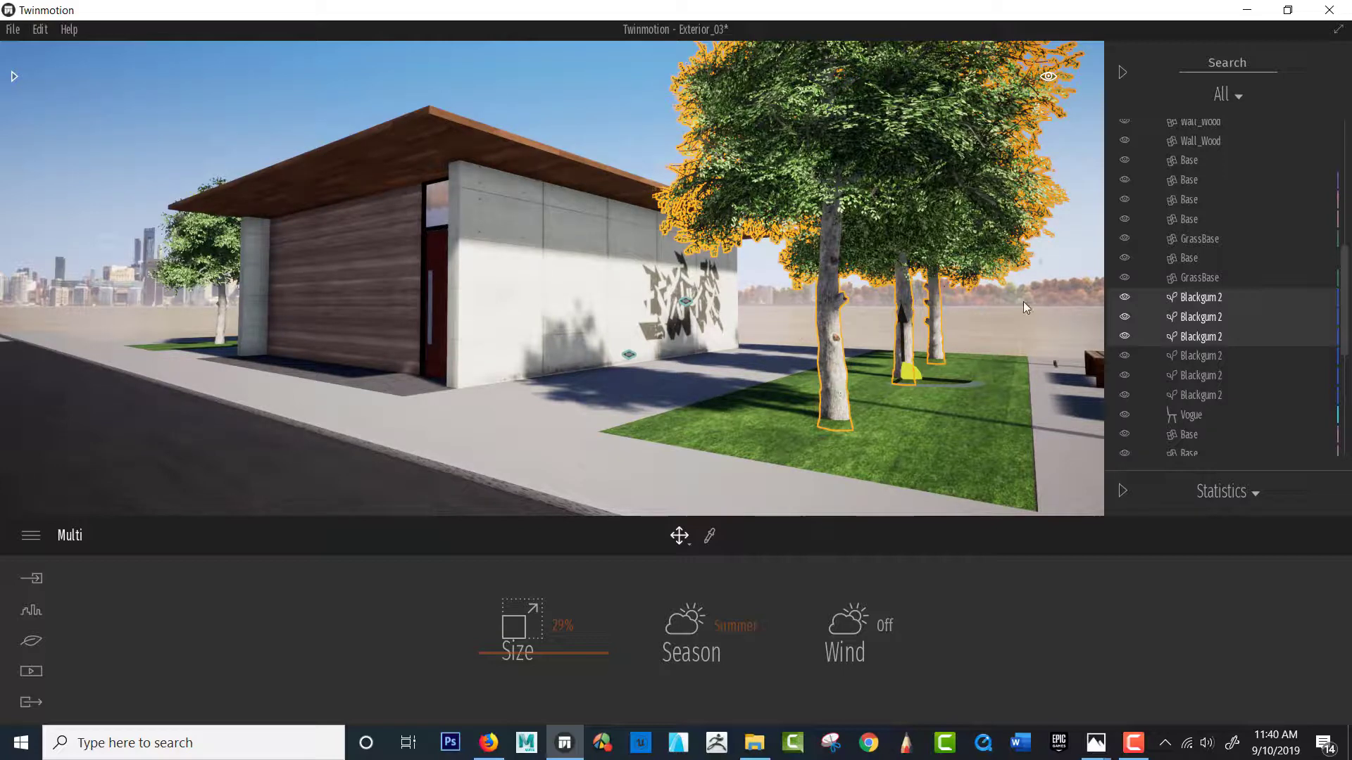
click(1125, 296)
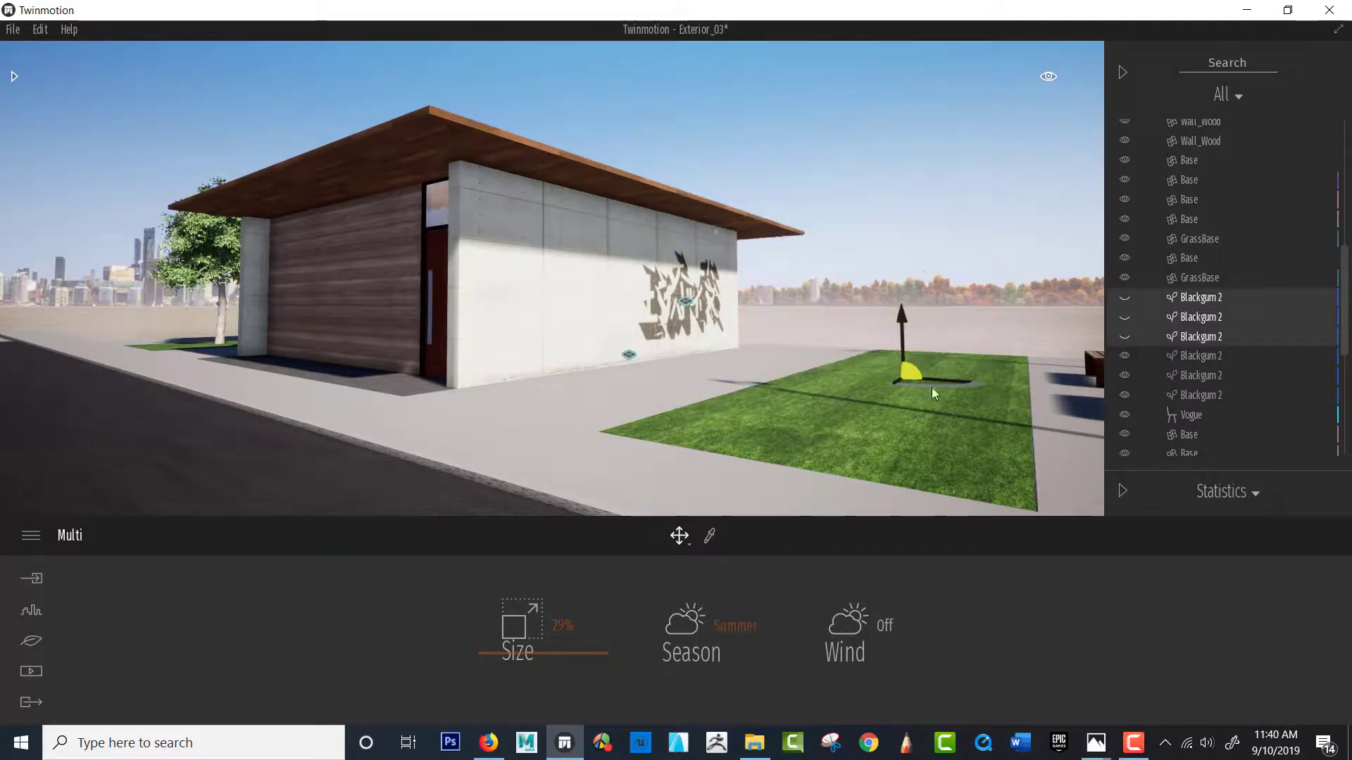
Find the Blackgum 2 tree in the library's Trees collection and place it at the far end of the empty lawn.
shift+middle_drag(839, 319, 670, 265)
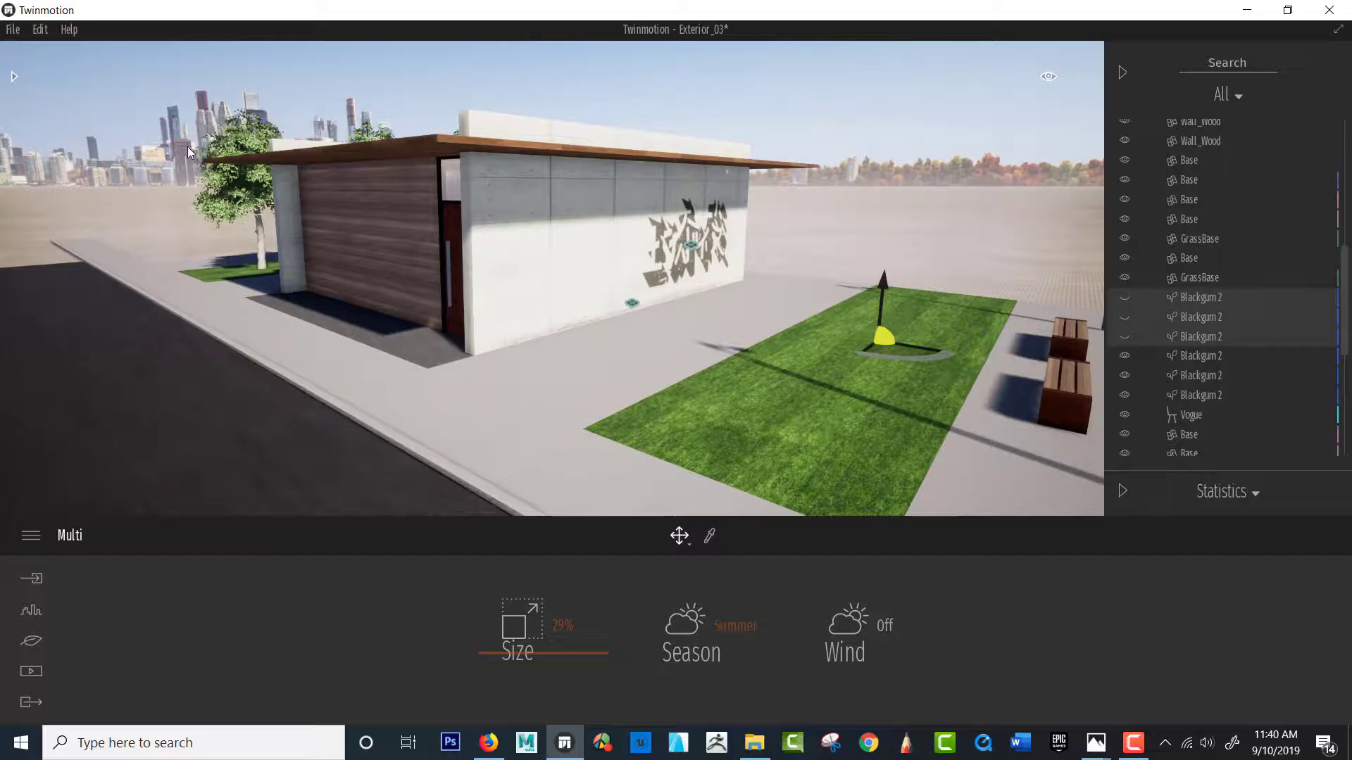
click(14, 77)
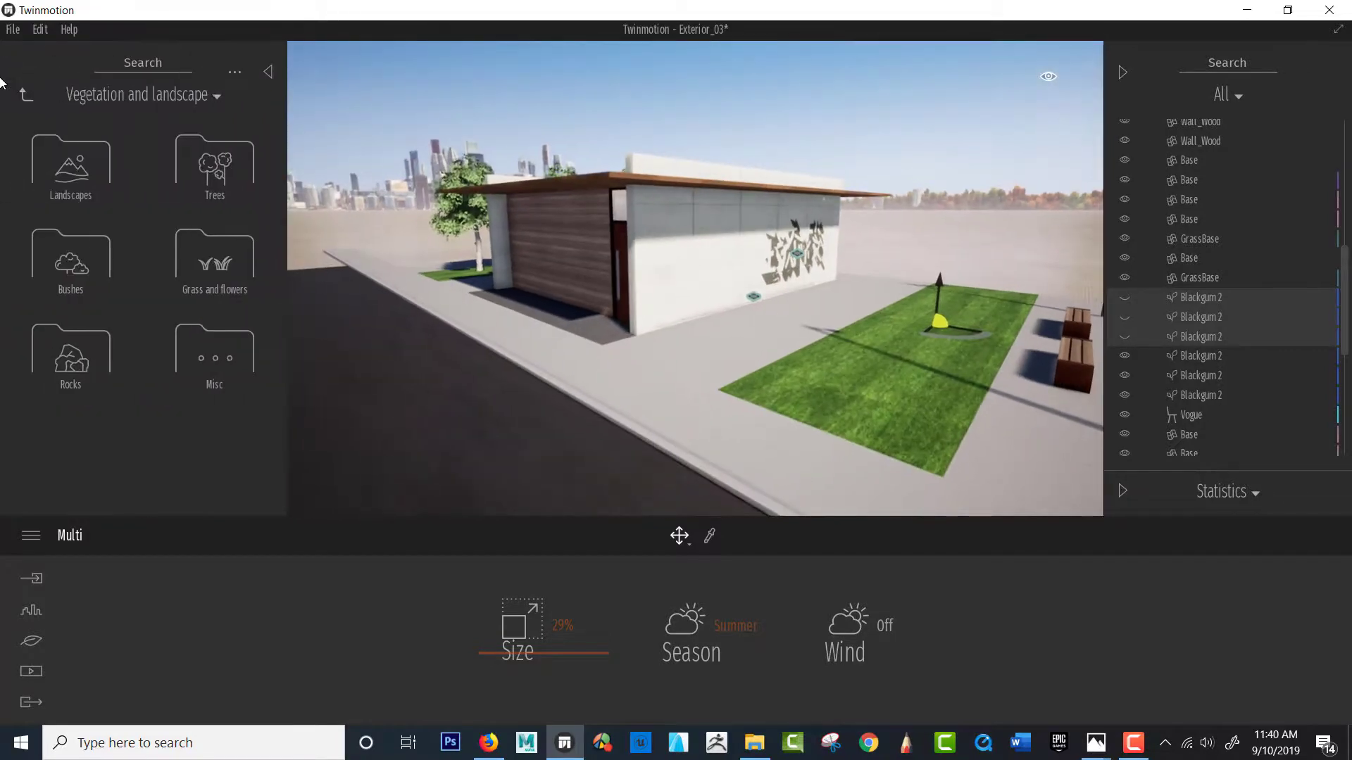
click(26, 93)
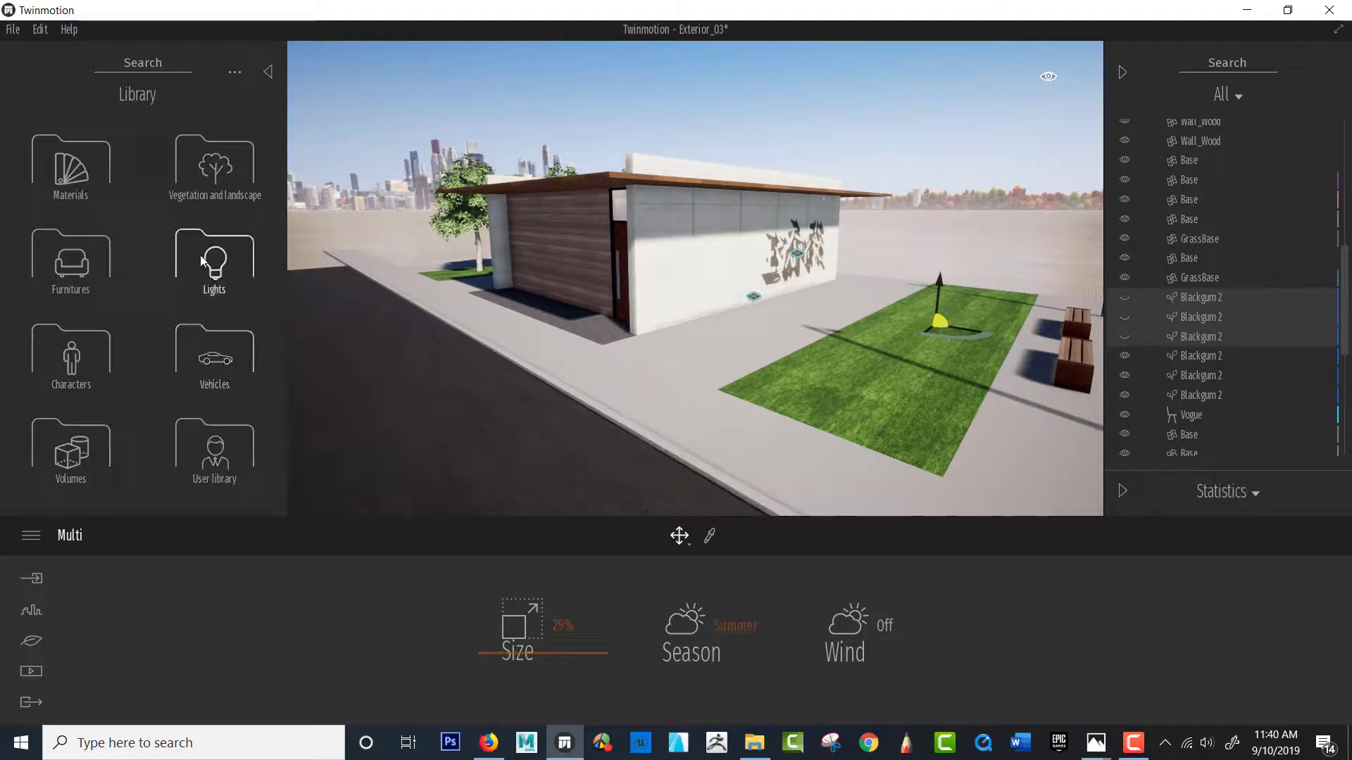
click(74, 171)
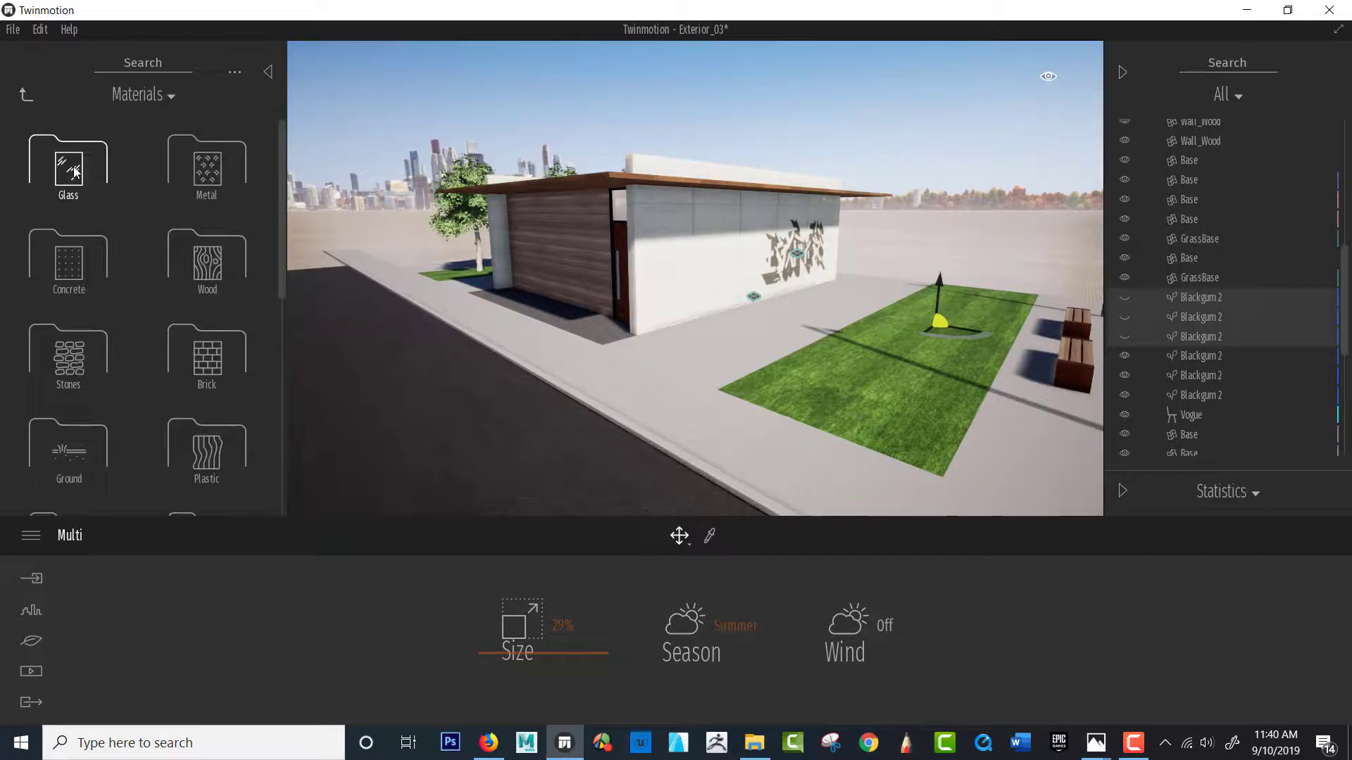
click(21, 92)
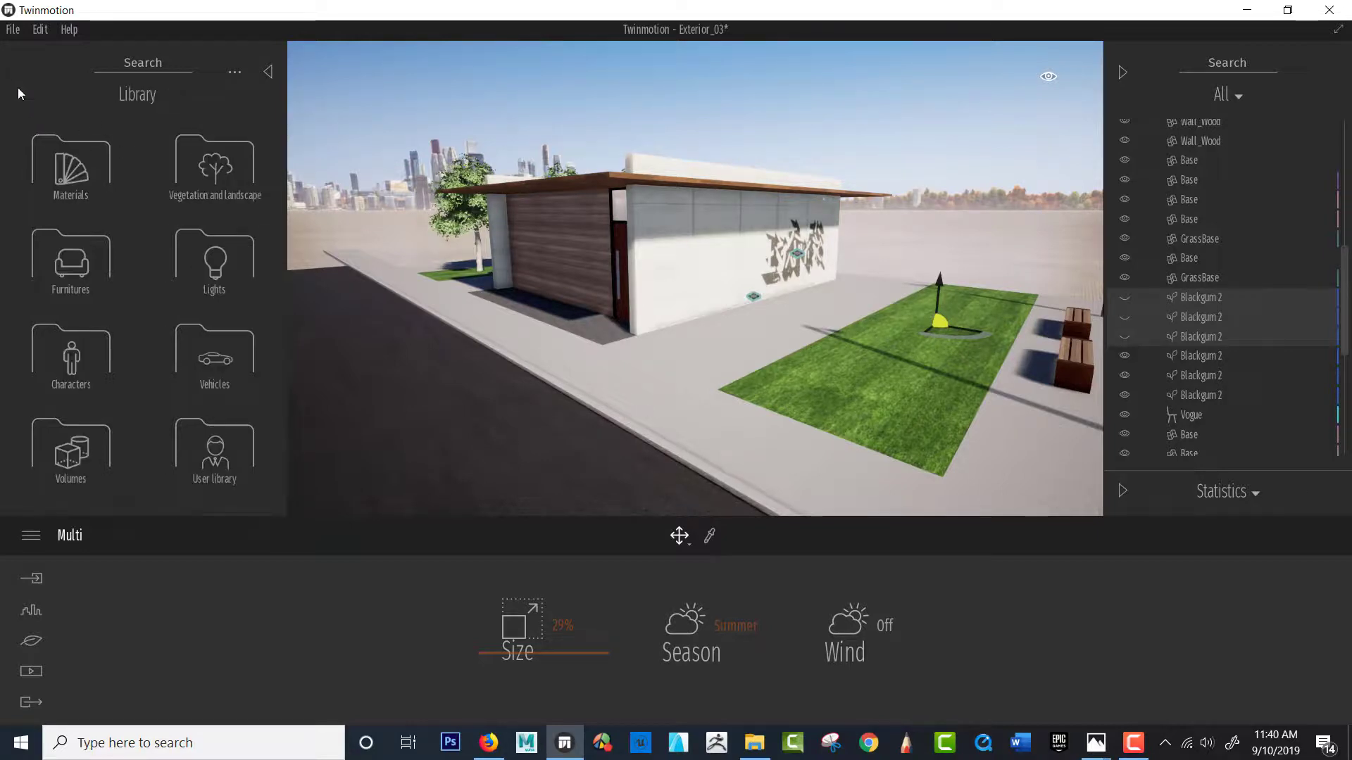
click(204, 163)
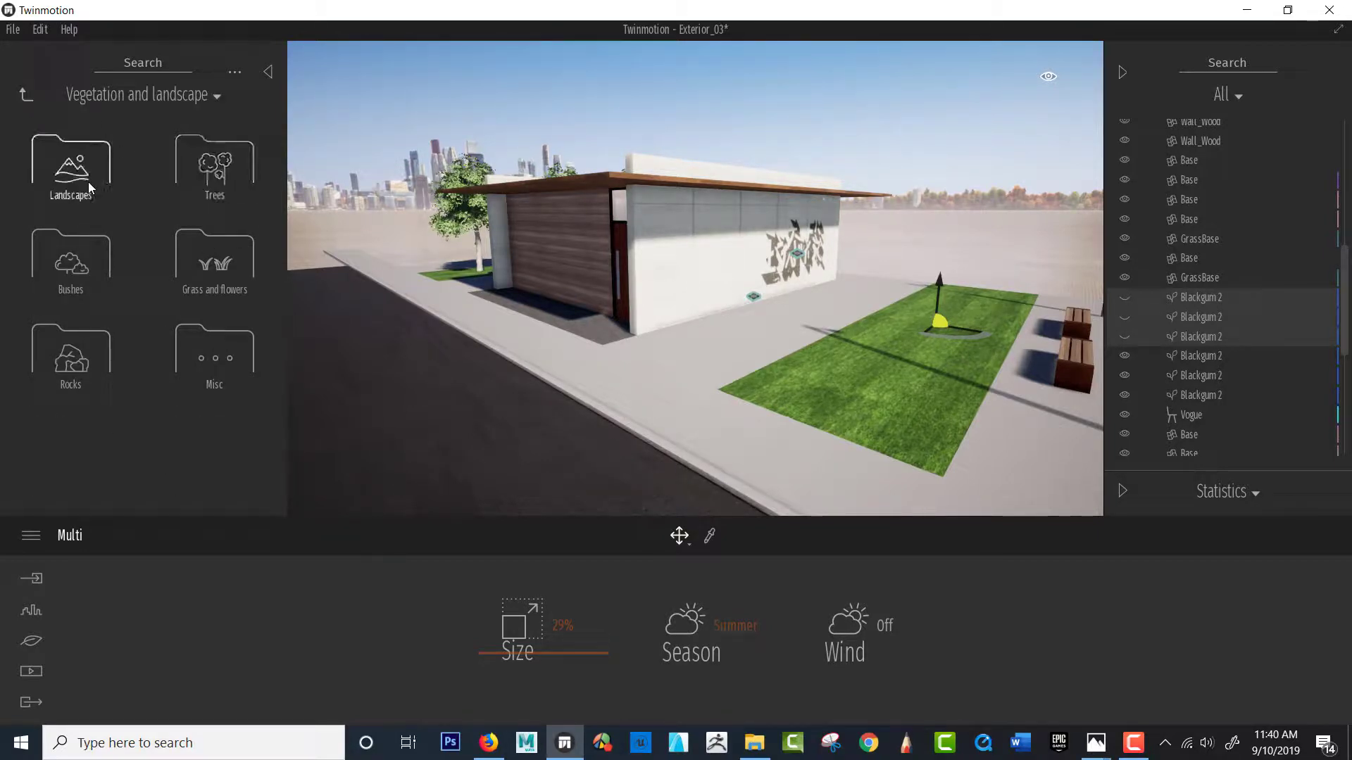
click(208, 164)
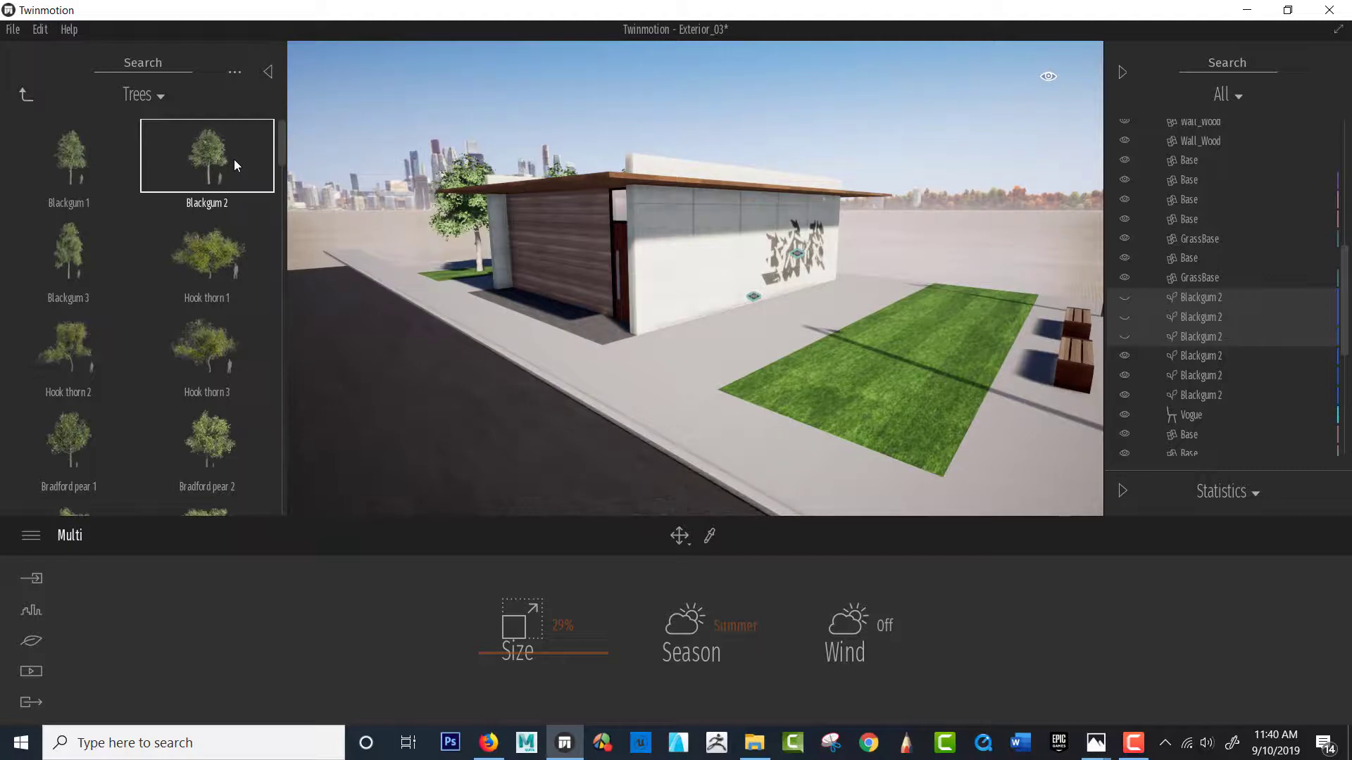
drag(191, 140, 972, 305)
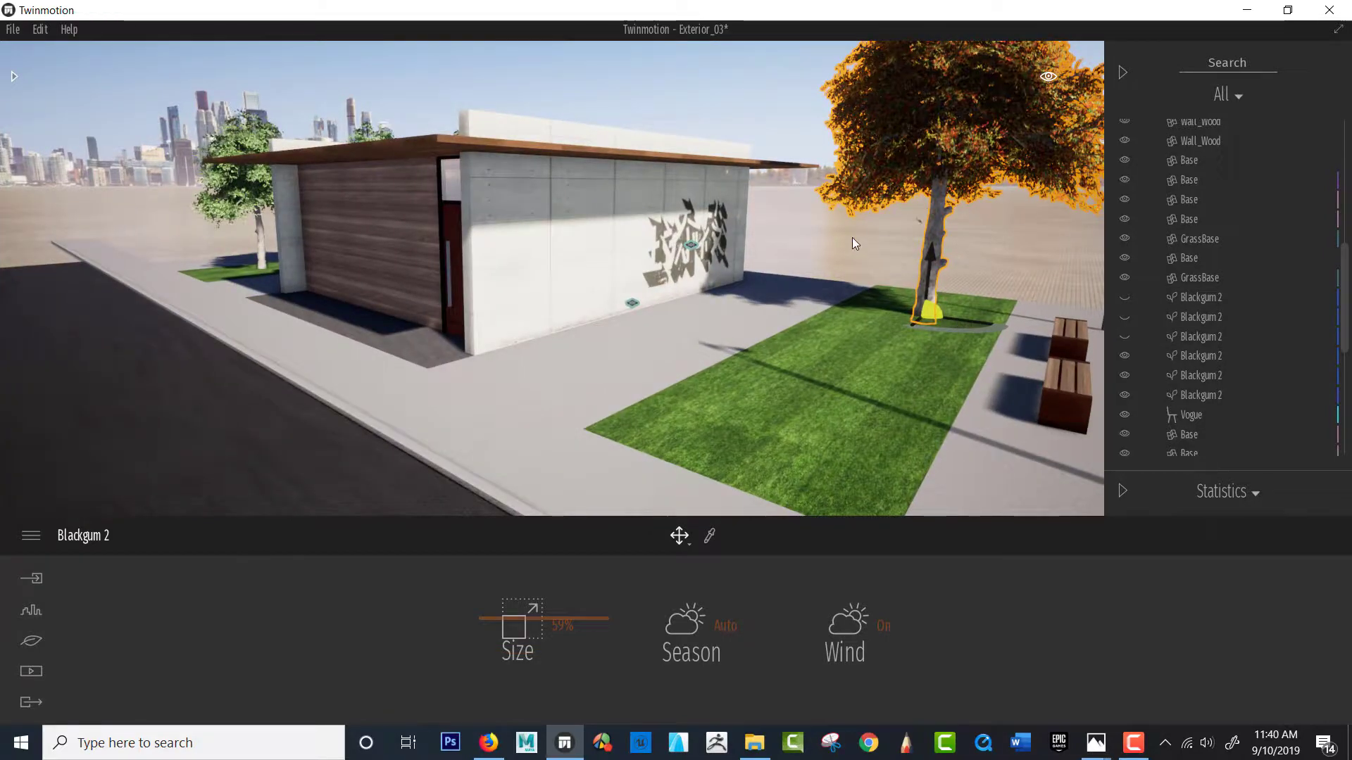
Try to duplicate the new Blackgum 2 along the lawn as one instance spaced 5.32 m away.
scroll(852, 239, down, 2)
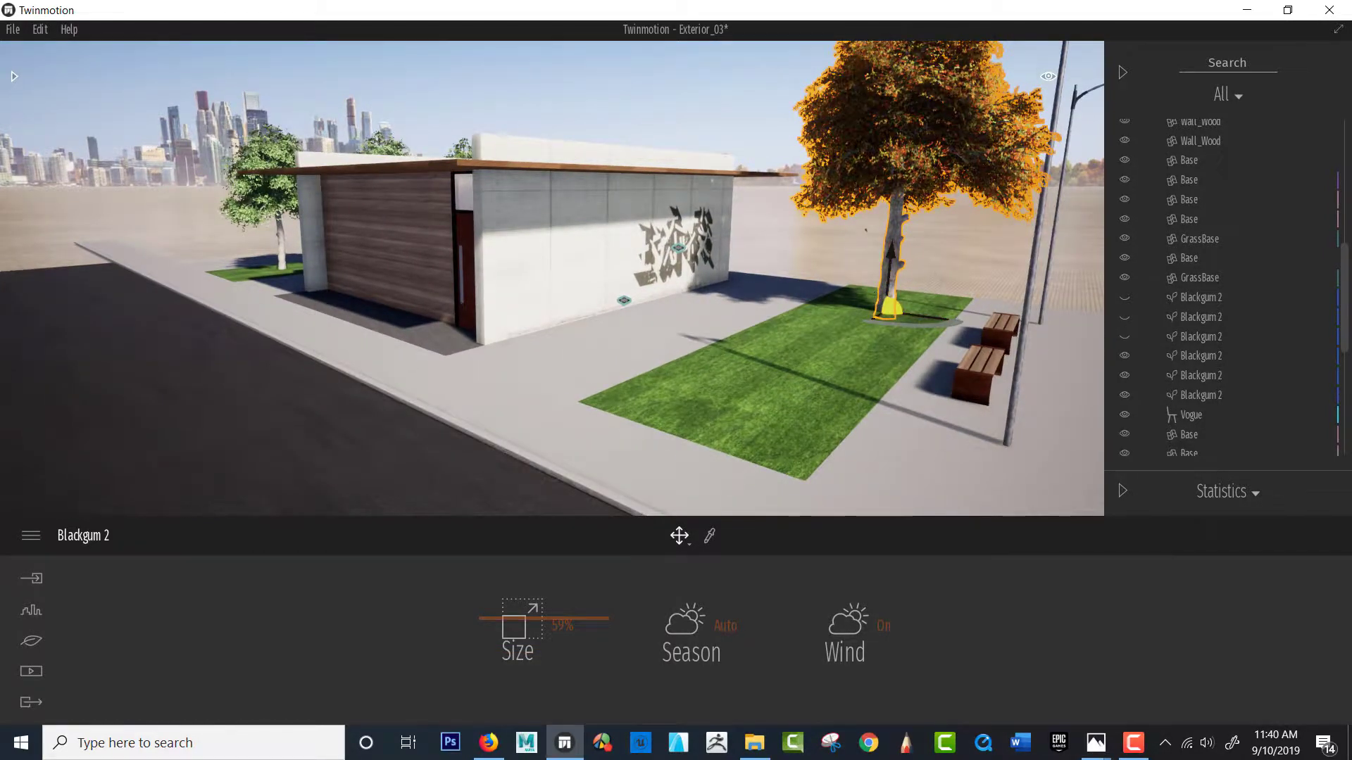
shift+middle_drag(889, 310, 825, 327)
click(869, 315)
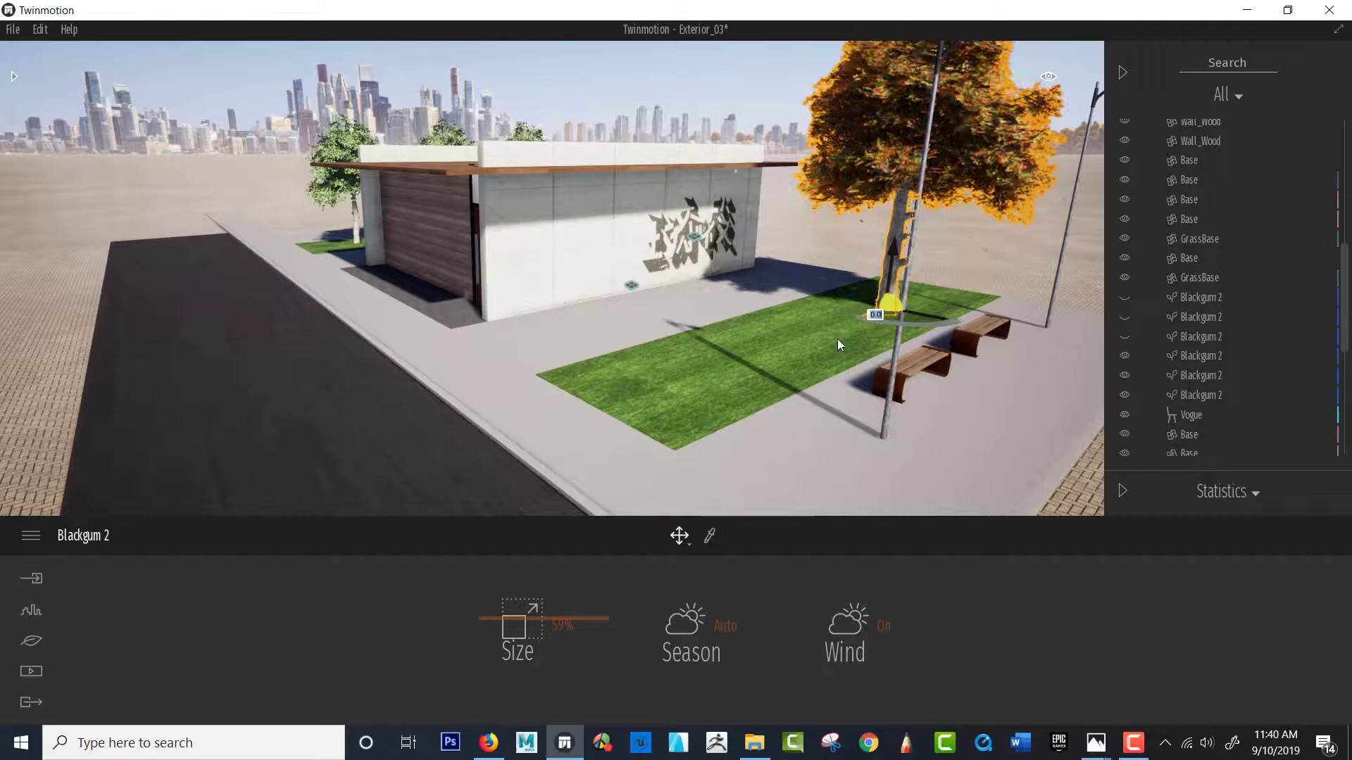
shift+drag(838, 345, 742, 392)
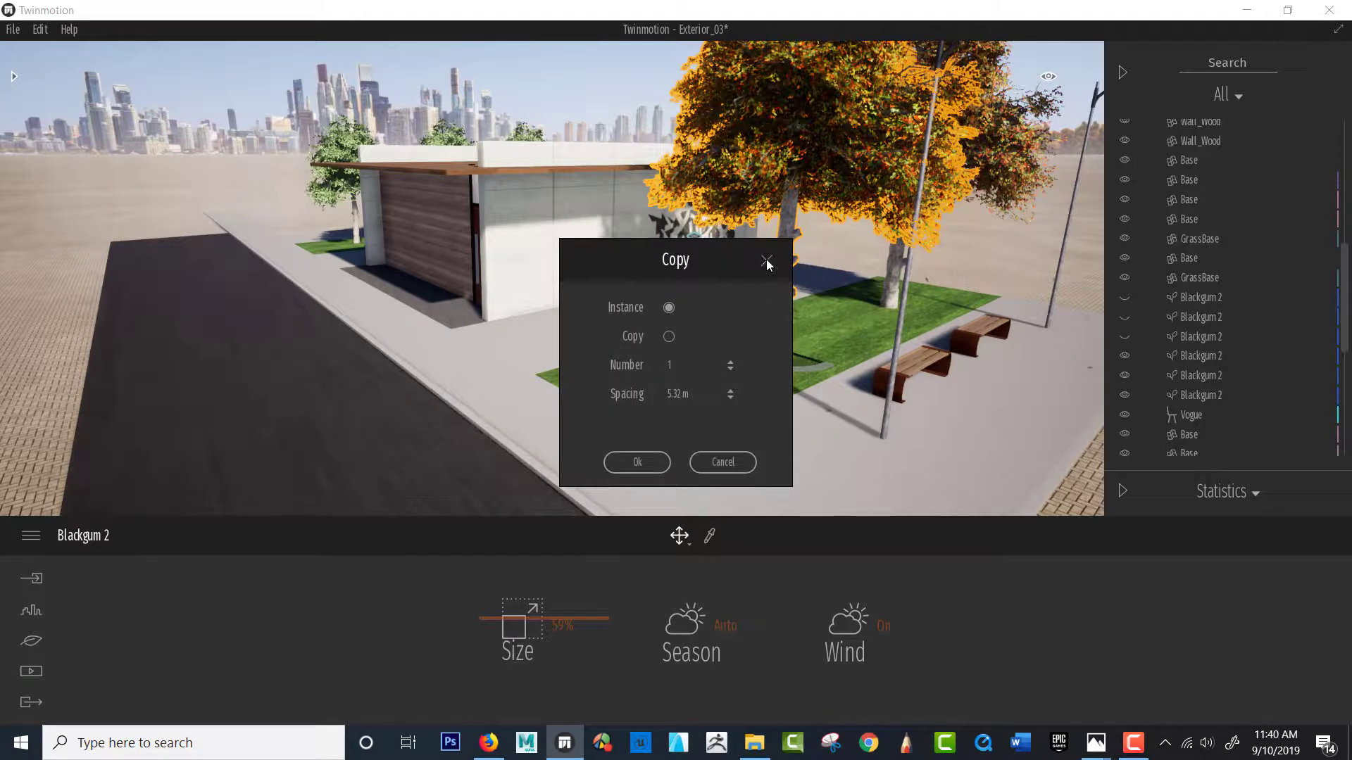
click(722, 462)
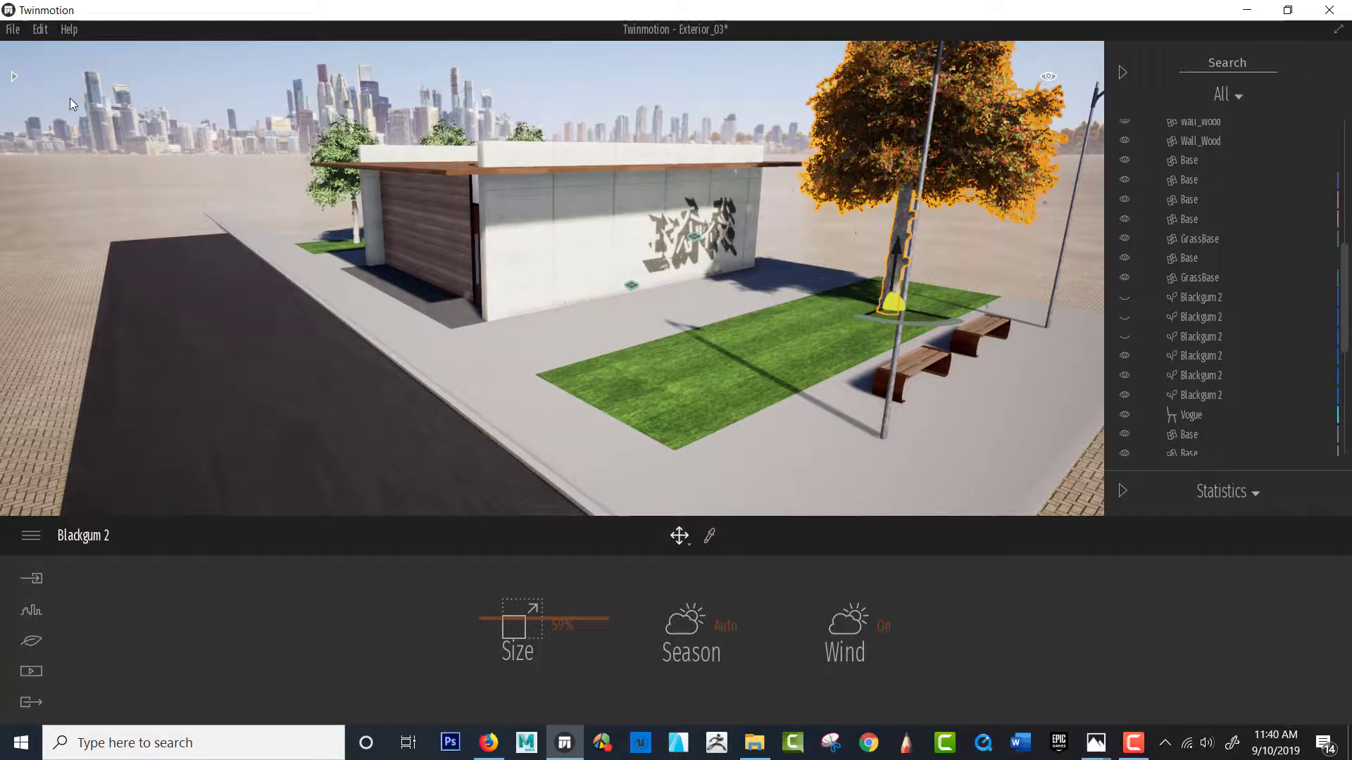
Place two more Blackgum 2 trees from the library, one mid-lawn and one at the lawn's street end.
click(15, 77)
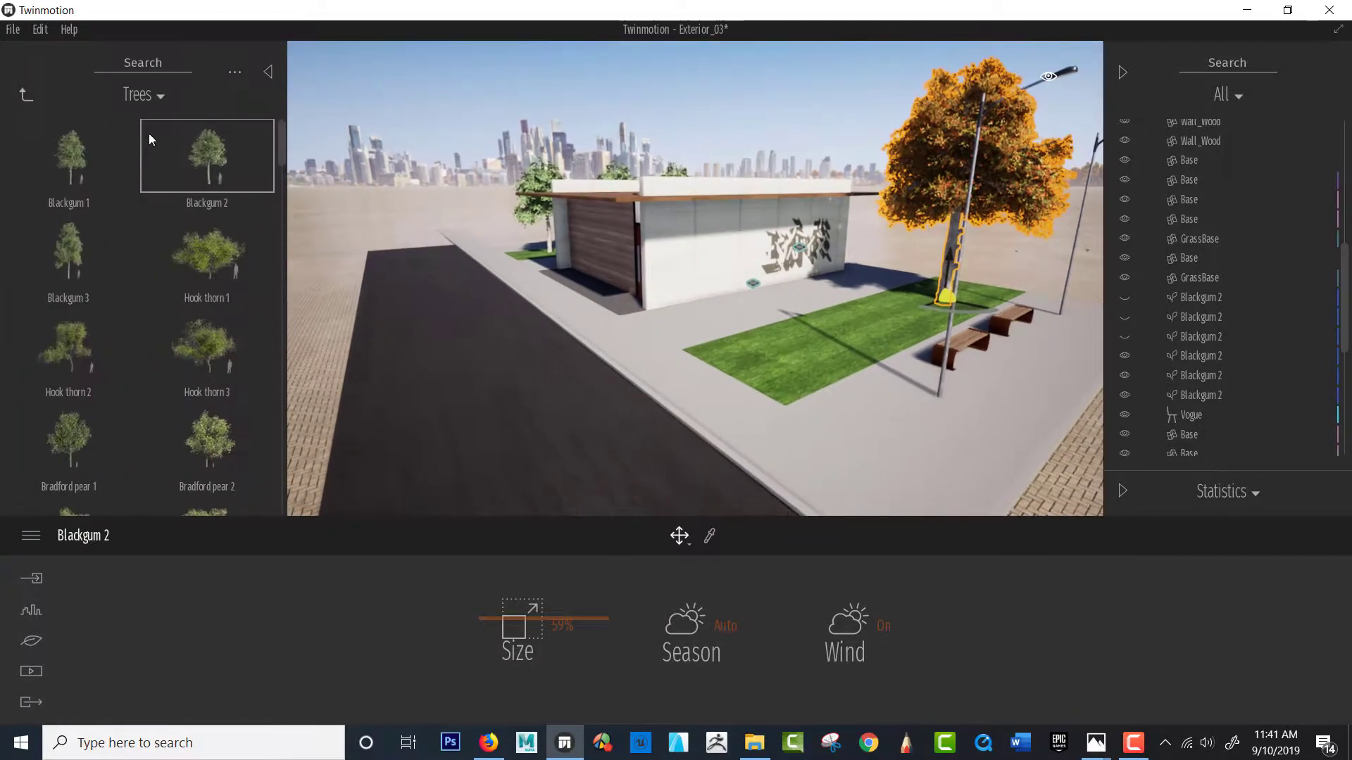
drag(749, 265, 869, 331)
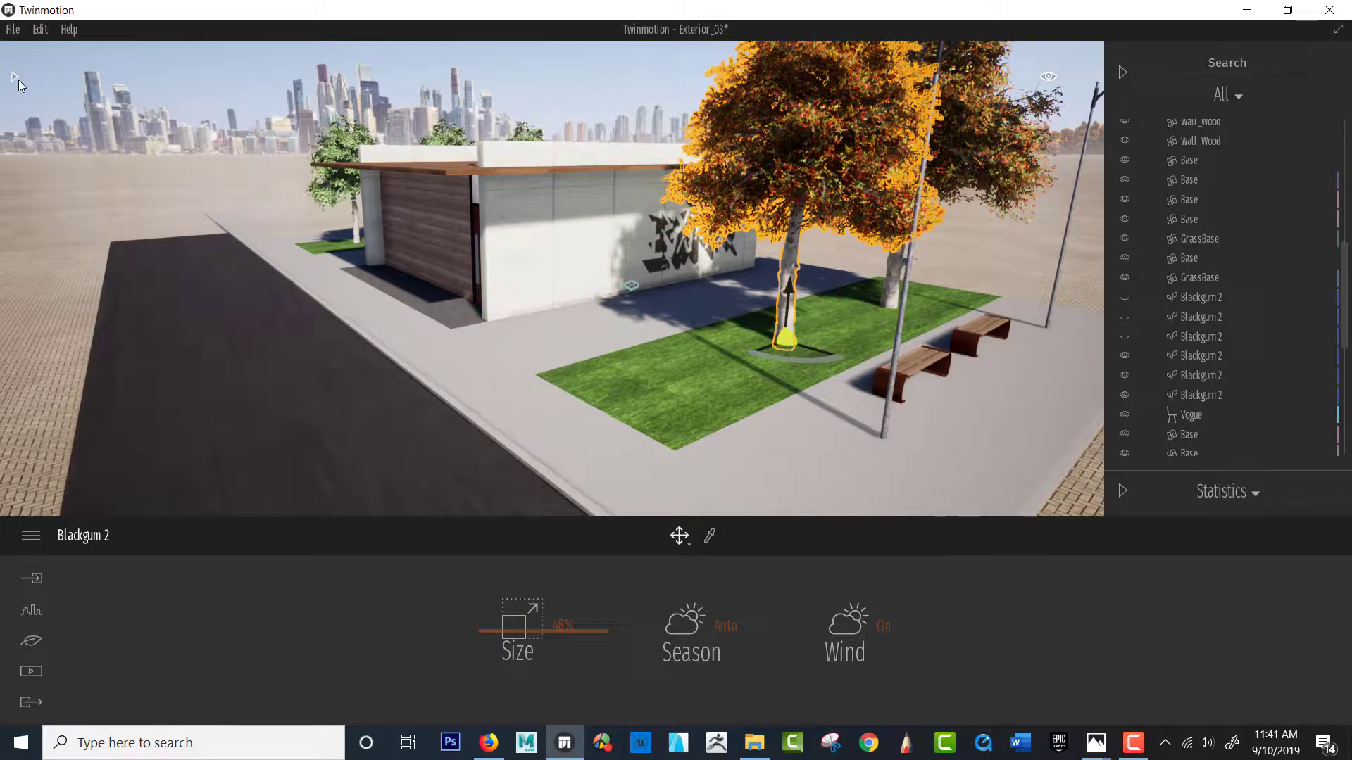
click(14, 76)
drag(207, 155, 780, 367)
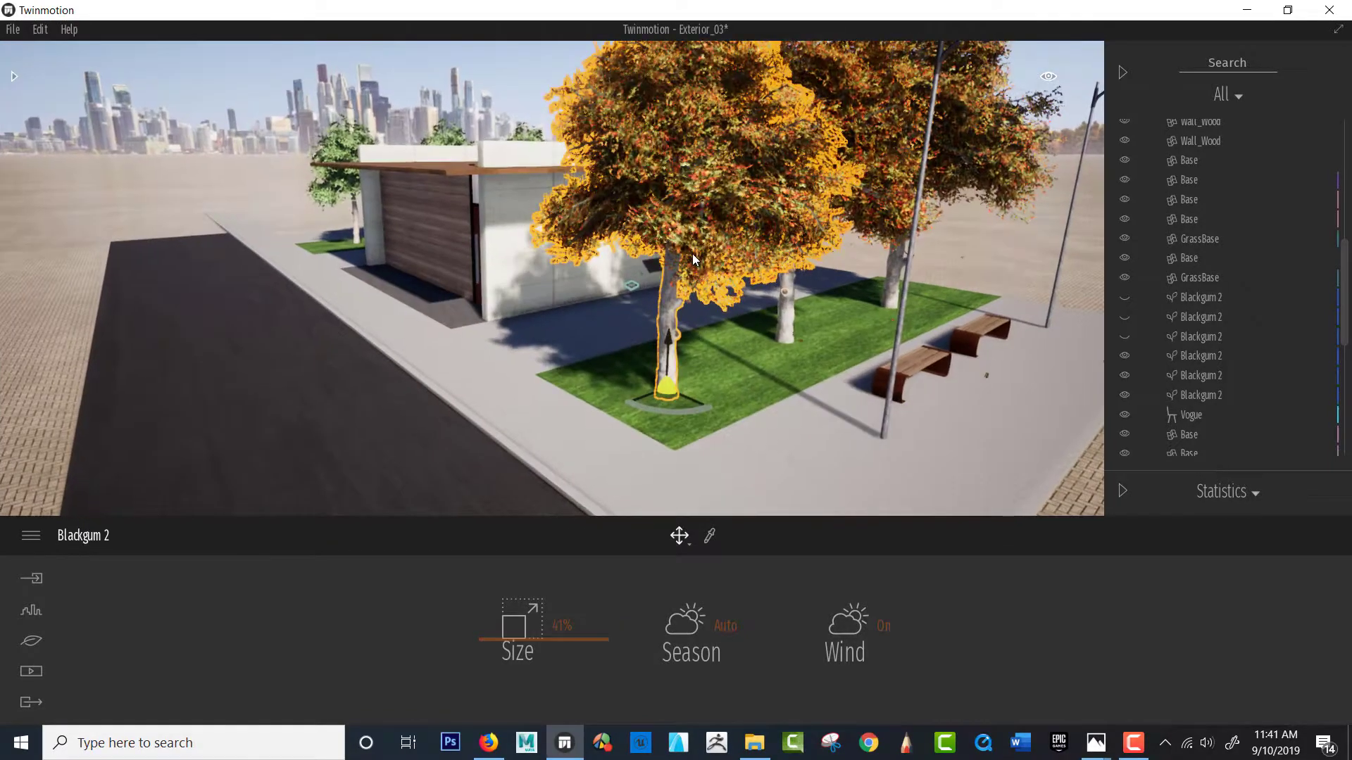
Inspect the row of three new trees and the building from the bench side, the street corner and the entrance front.
scroll(654, 270, down, 3)
shift+middle_drag(652, 271, 524, 220)
drag(656, 310, 630, 360)
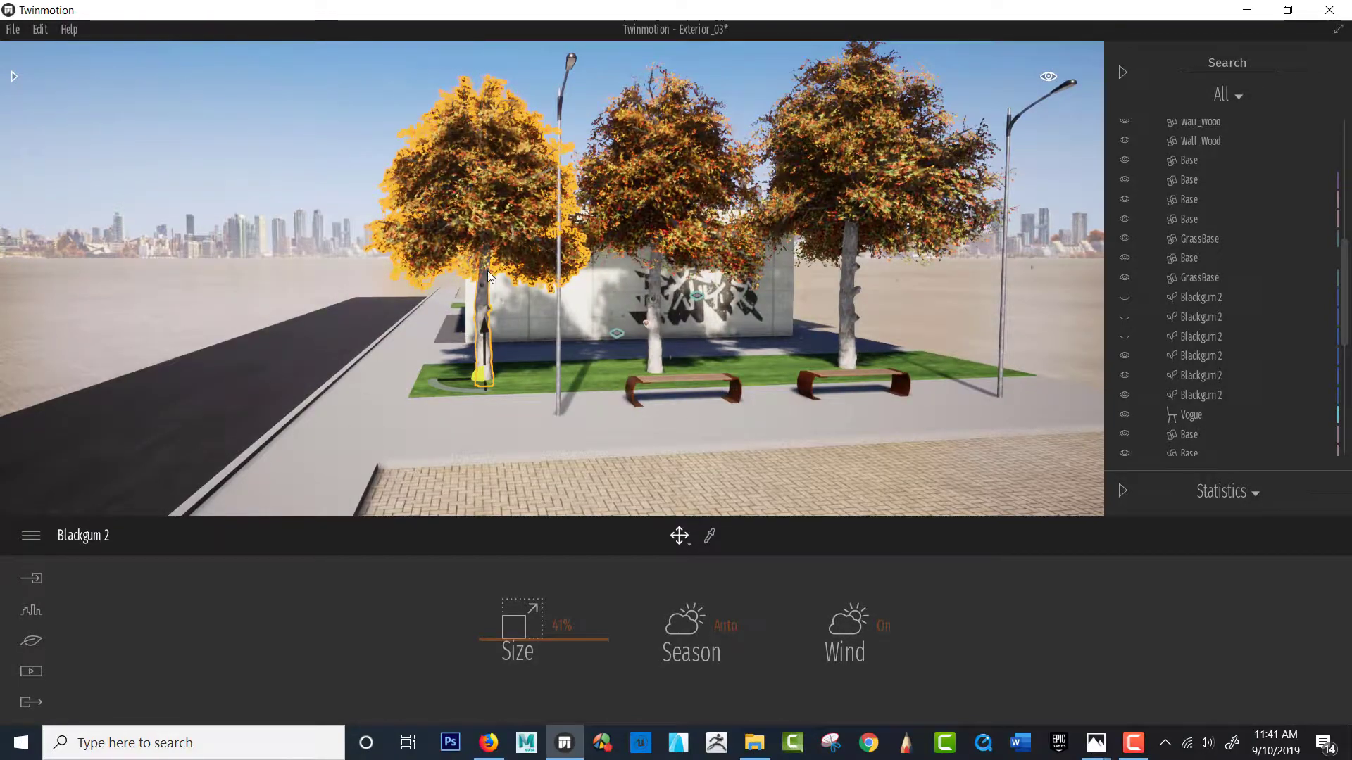
drag(400, 344, 639, 282)
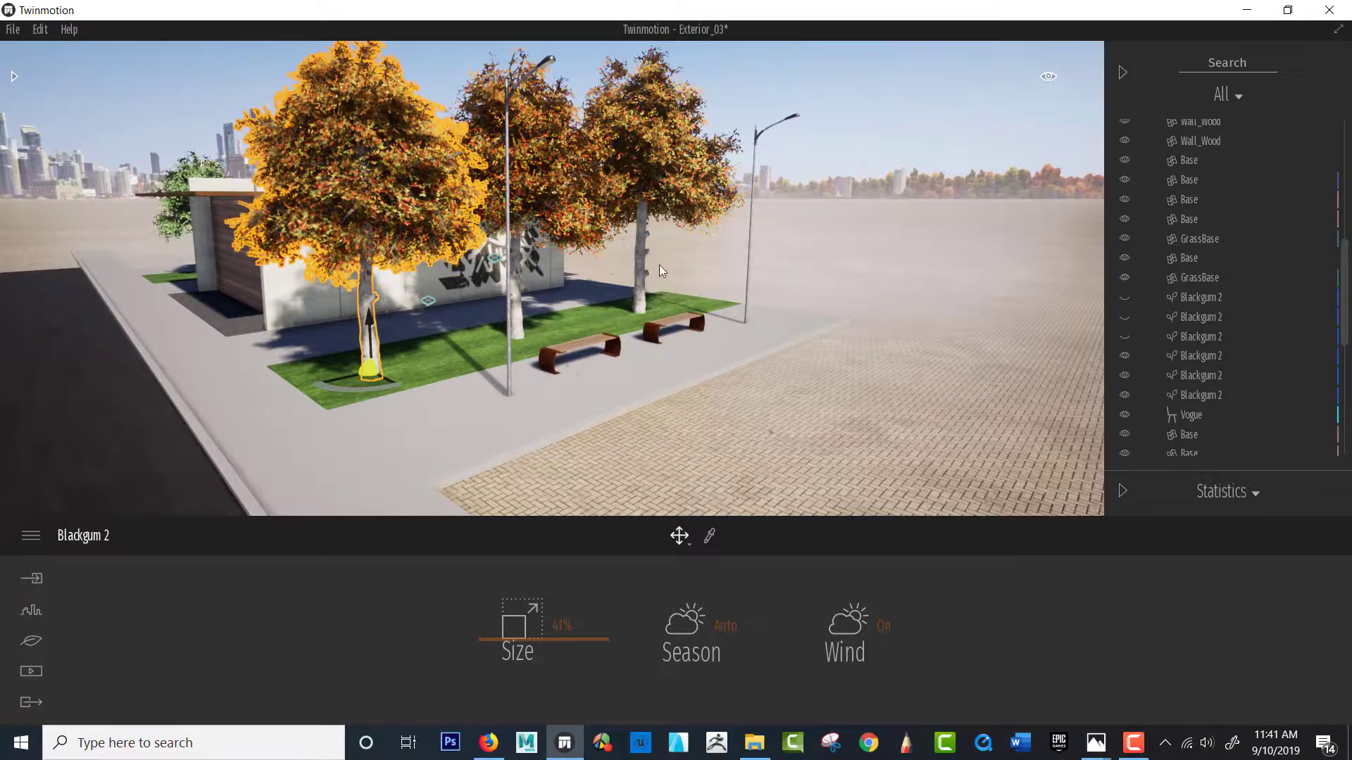
scroll(448, 207, up, 1)
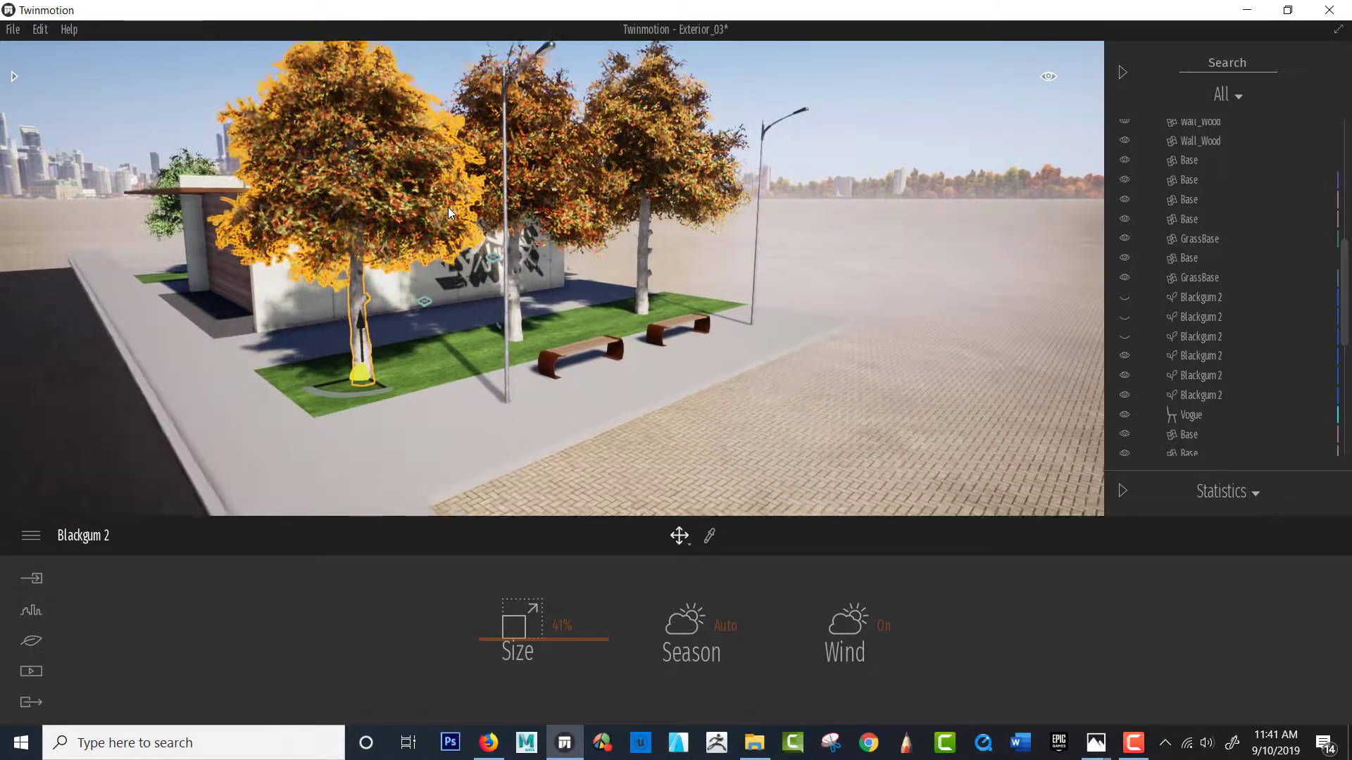
shift+middle_drag(448, 207, 583, 310)
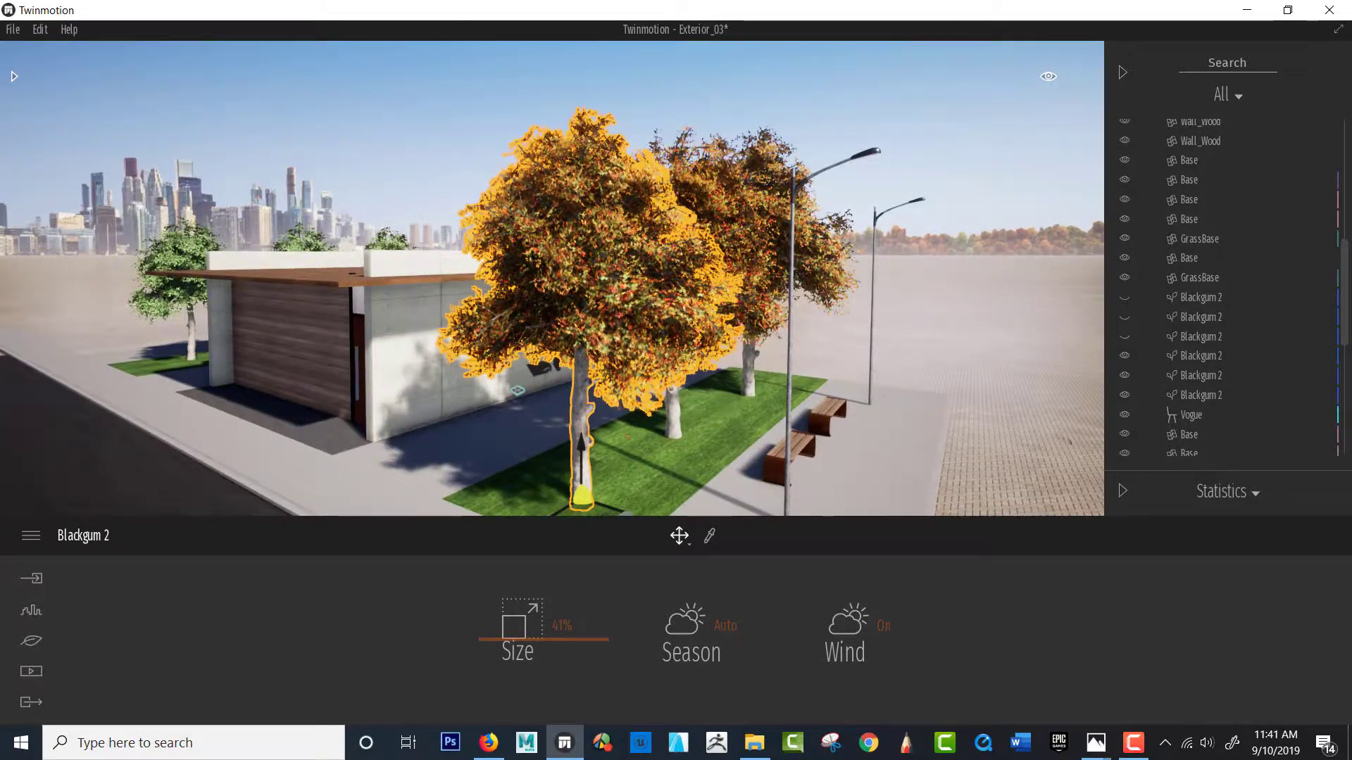
shift+middle_drag(454, 288, 531, 211)
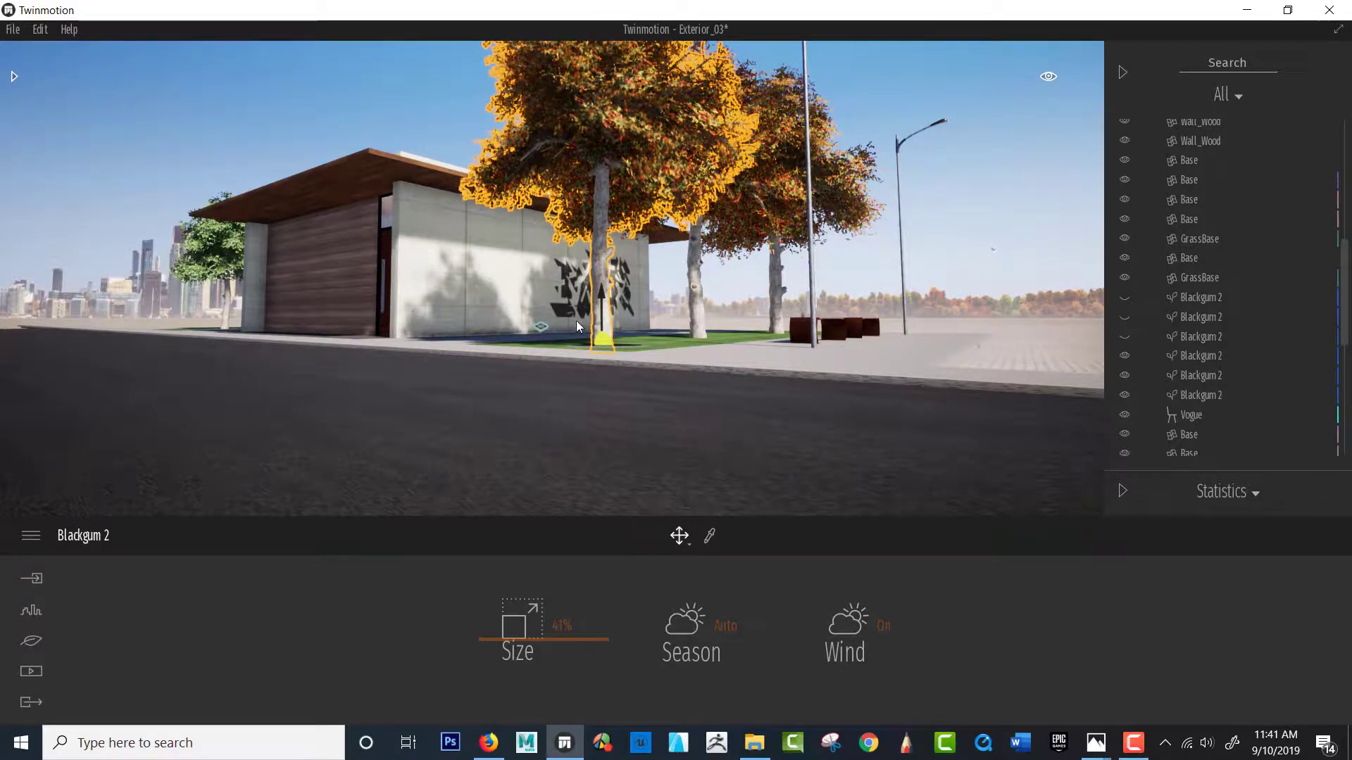
shift+middle_drag(576, 321, 580, 440)
shift+middle_drag(338, 224, 2, 268)
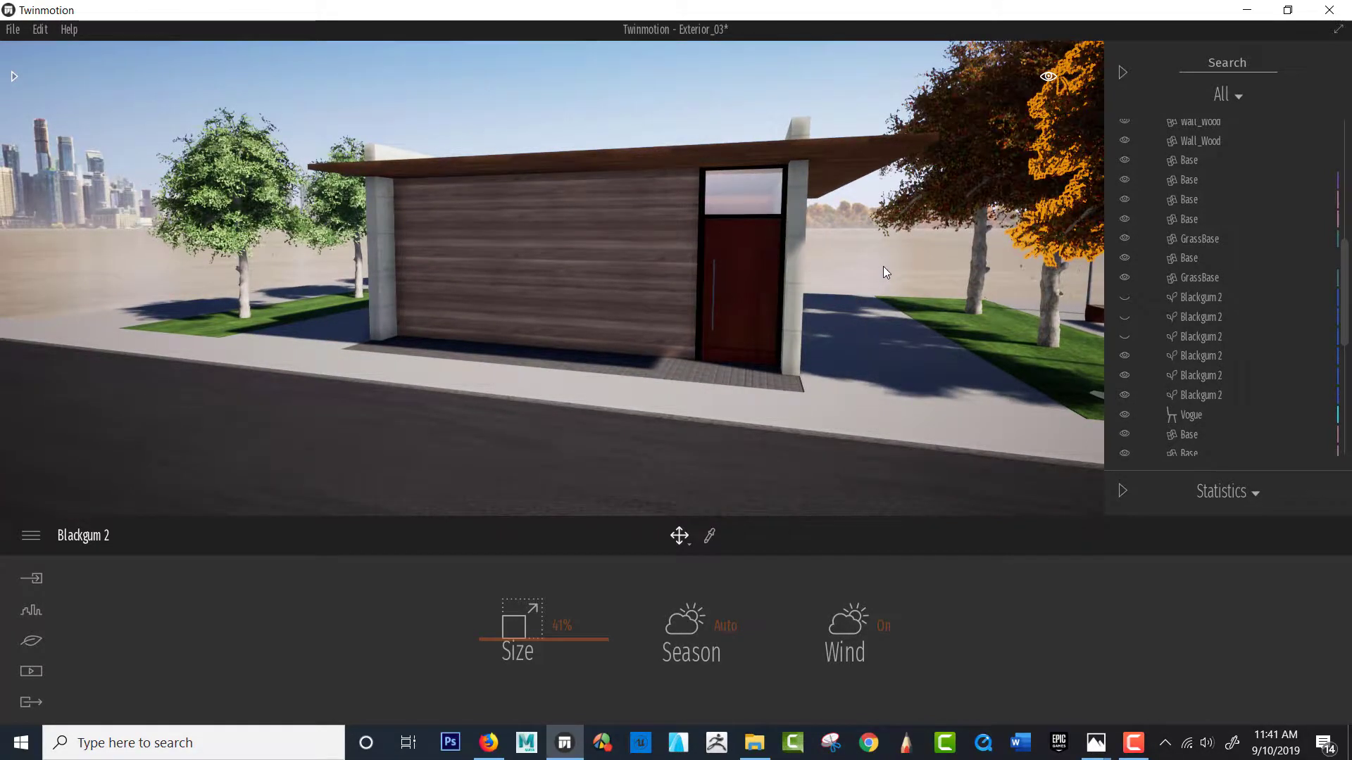
shift+middle_drag(880, 269, 669, 261)
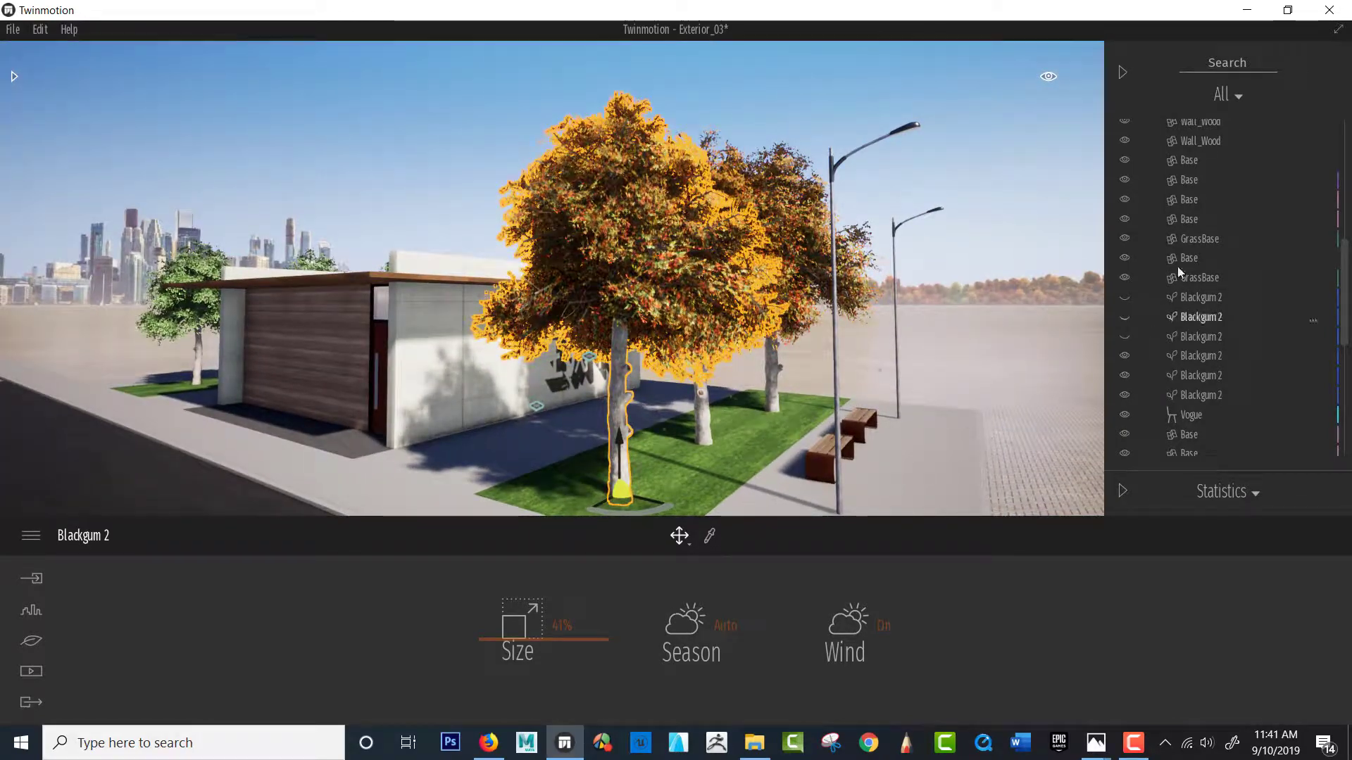
Locate the new Blackgum 2 trees in the scene list and set the street-end tree's size to 33%.
scroll(1346, 331, down, 2)
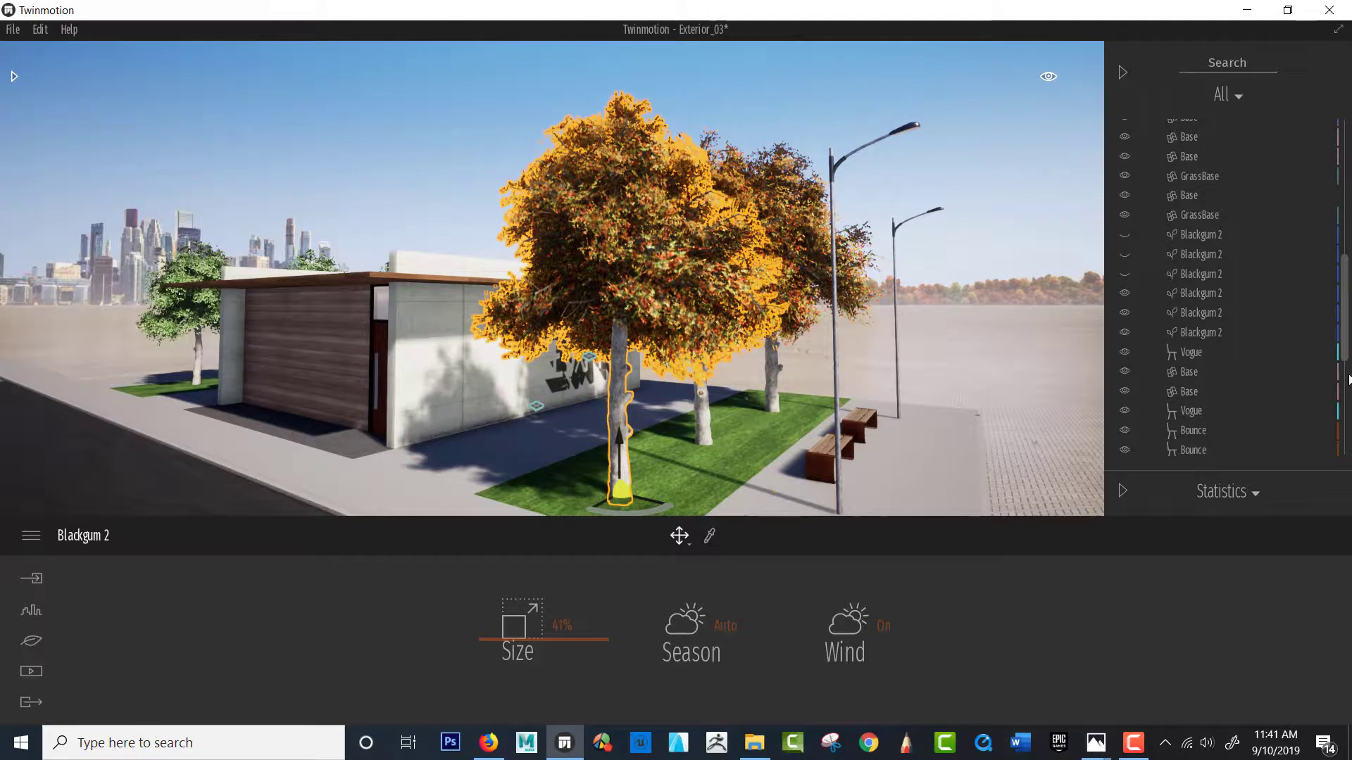
drag(1348, 376, 1324, 480)
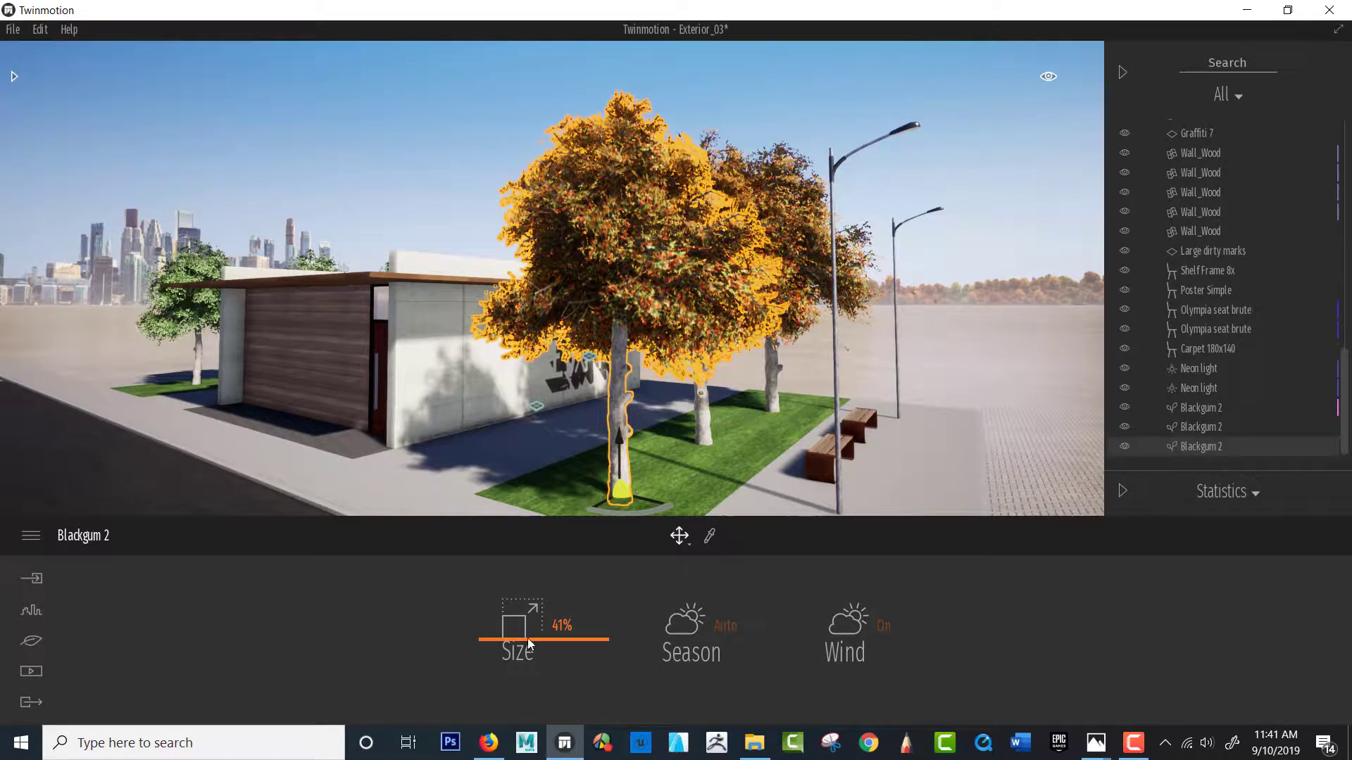
mouse_move(528, 640)
mouse_down()
mouse_move(518, 655)
mouse_move(538, 644)
mouse_up()
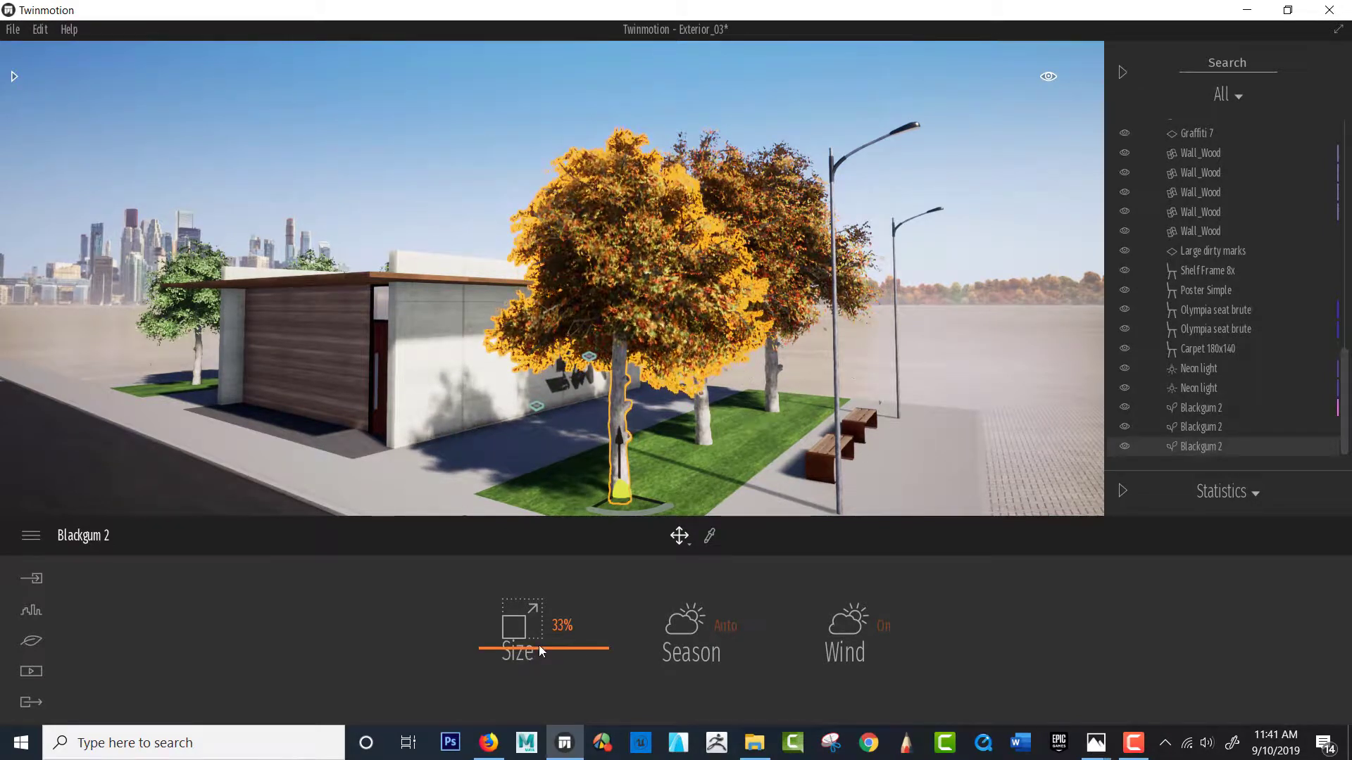
Set the season of the middle Blackgum 2 tree on the lawn to Summer.
click(704, 437)
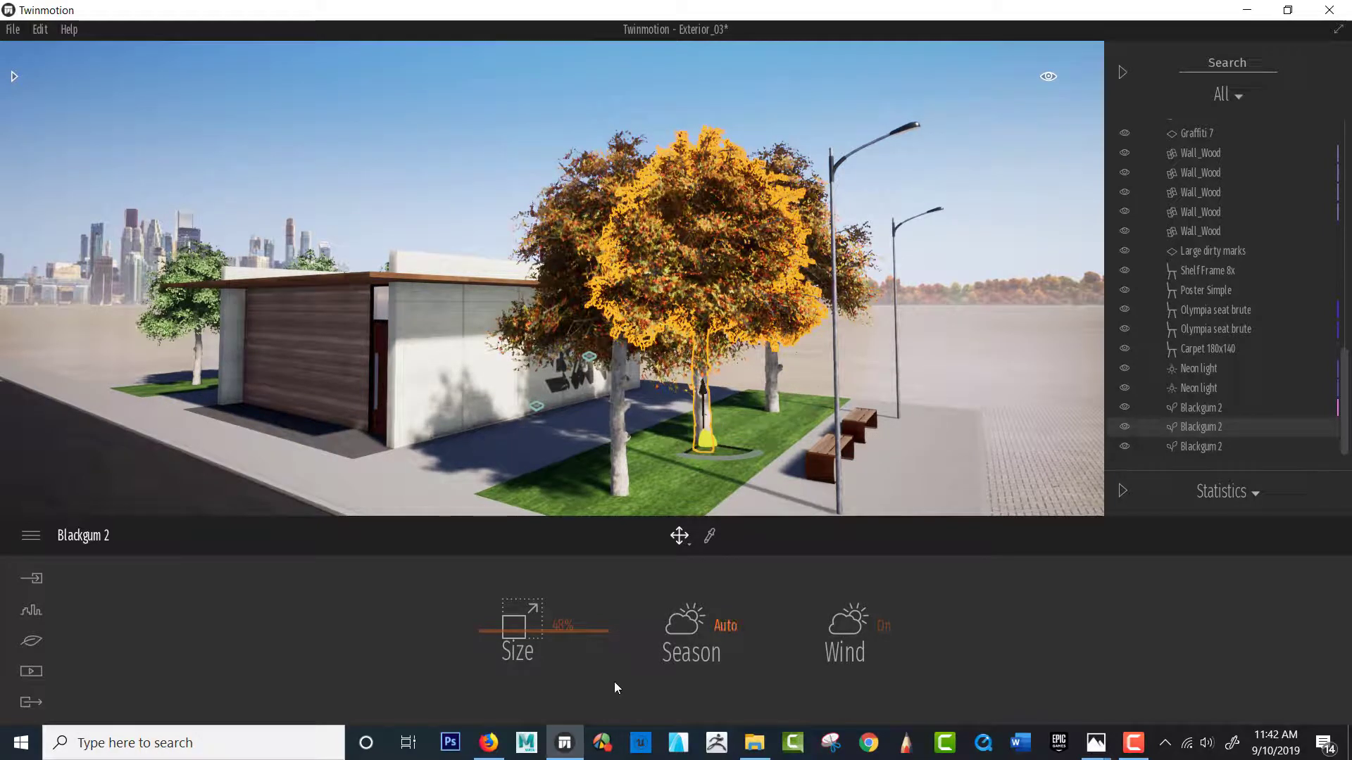
click(700, 624)
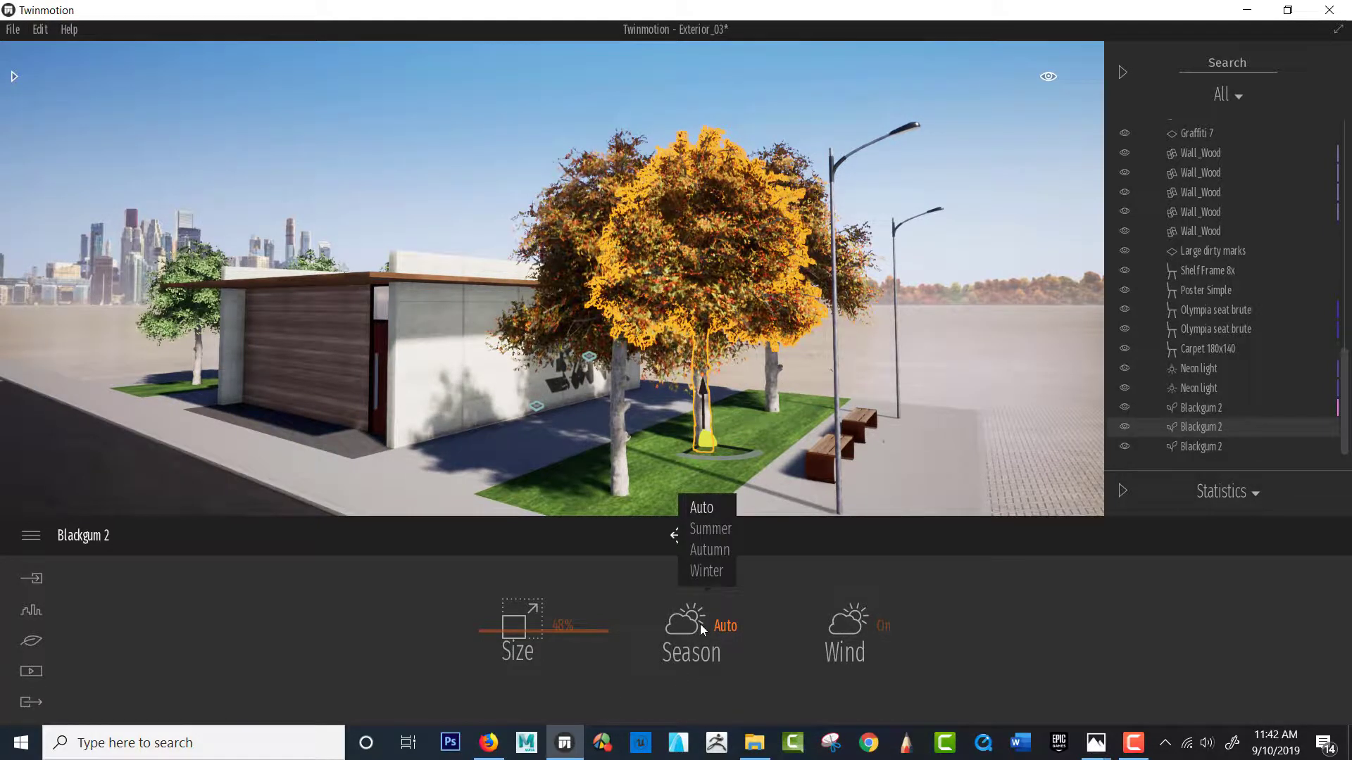
click(711, 528)
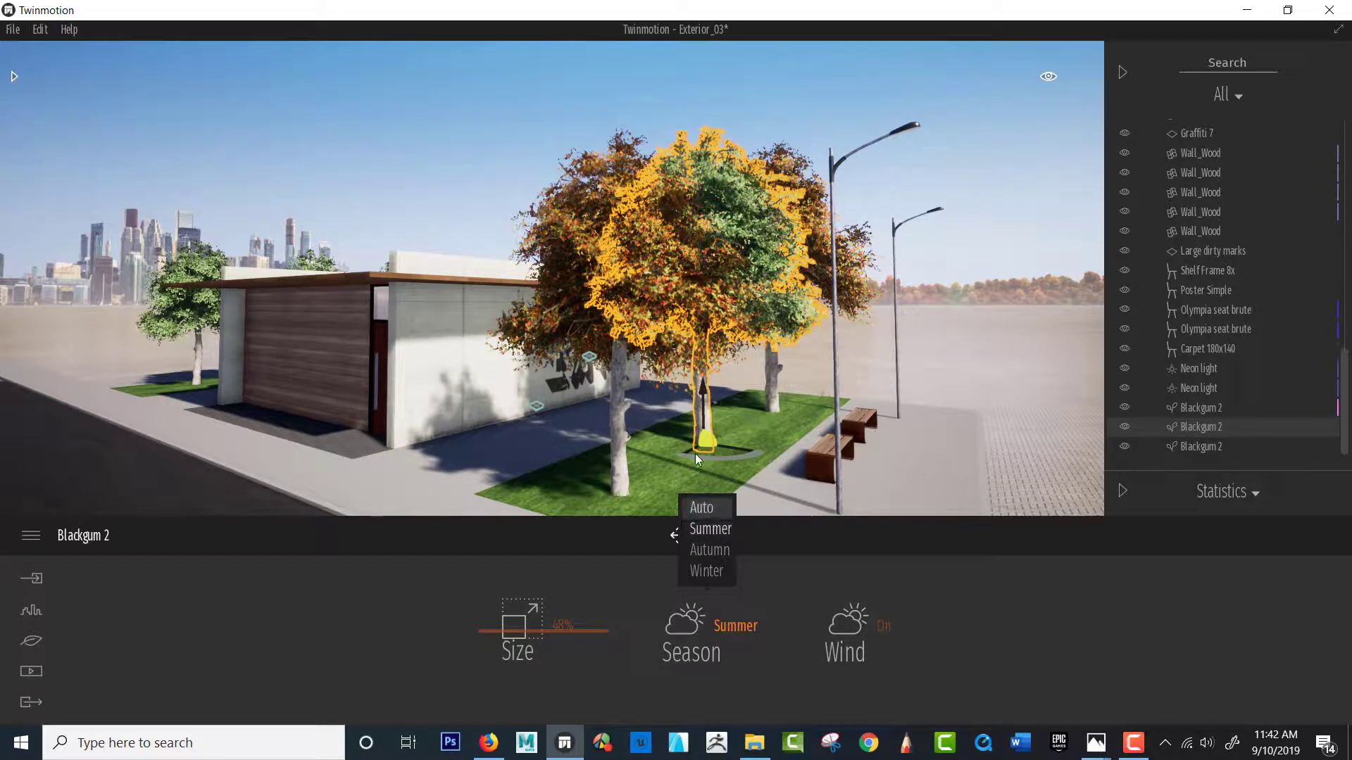
Set the season of the Blackgum 2 trees at both ends of the lawn row to Summer.
click(621, 454)
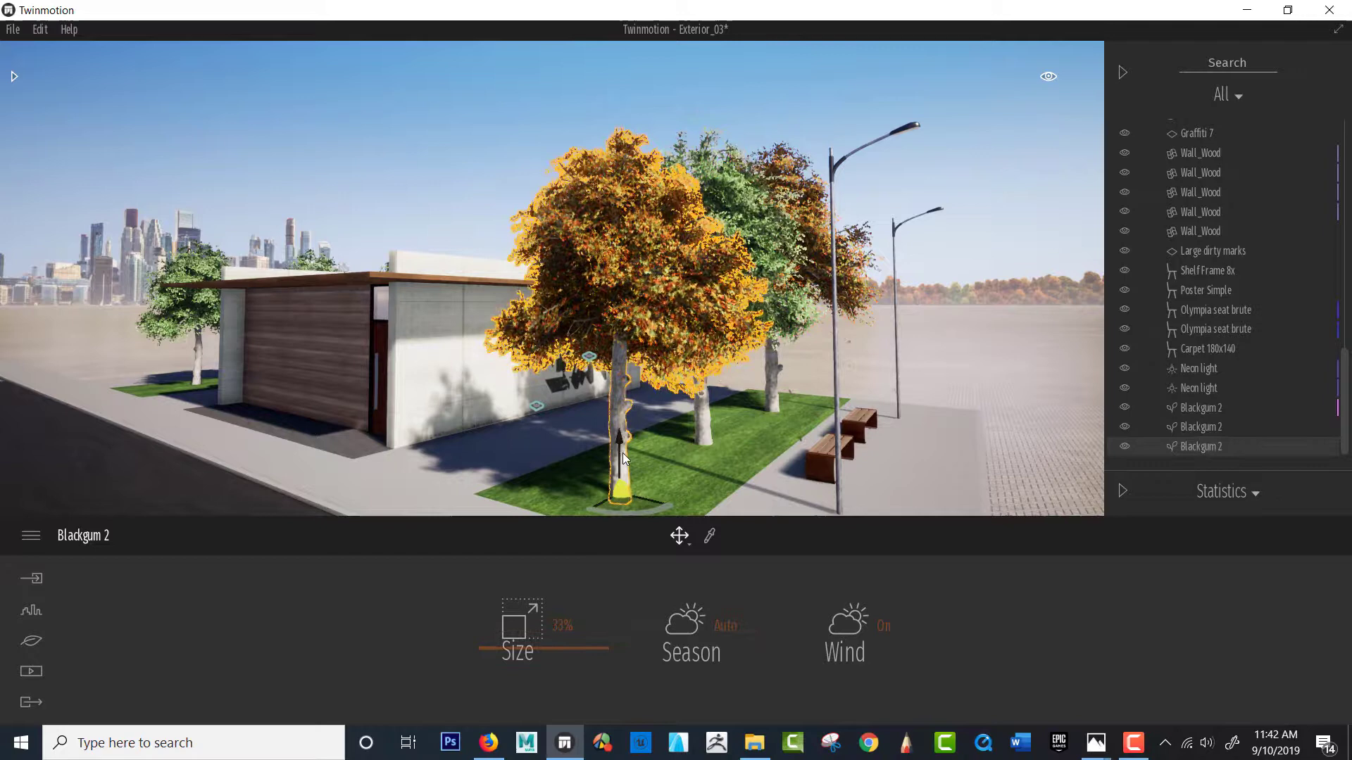
click(694, 620)
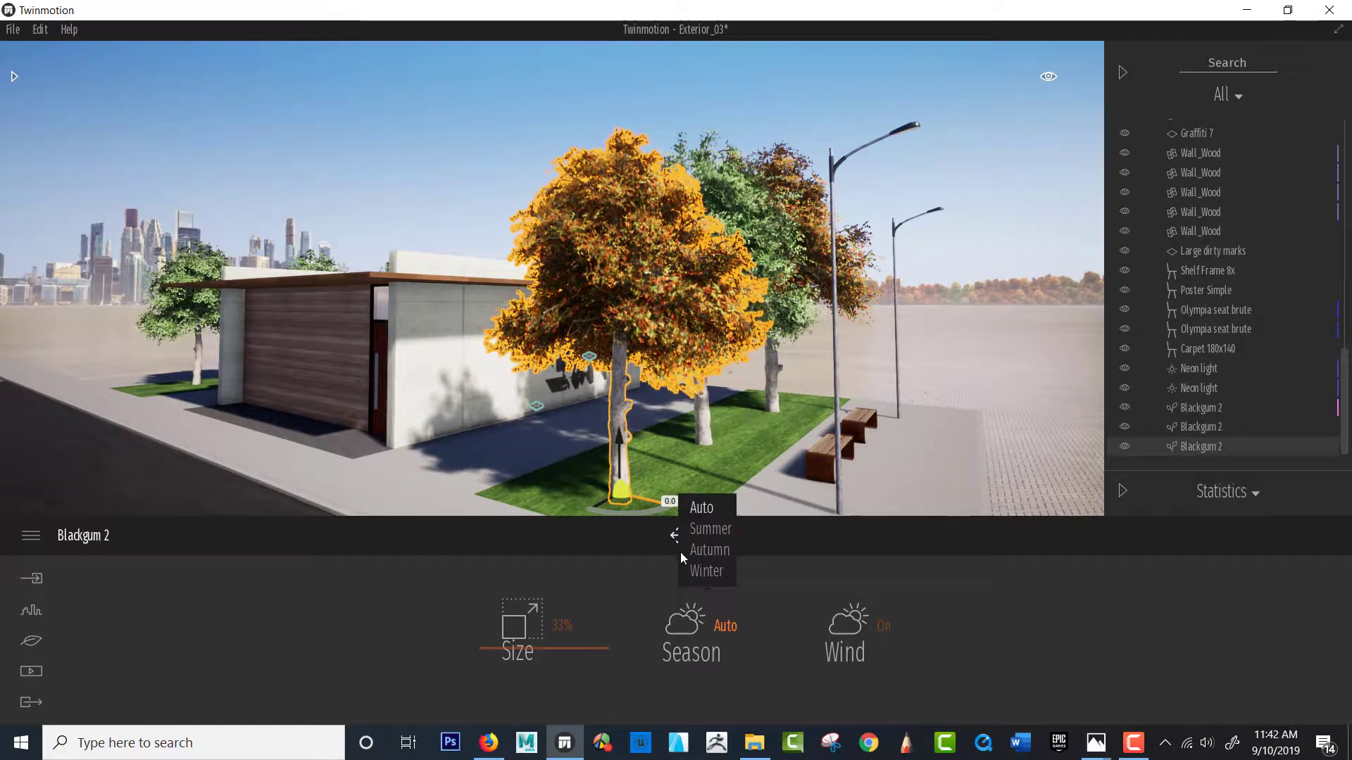
click(695, 529)
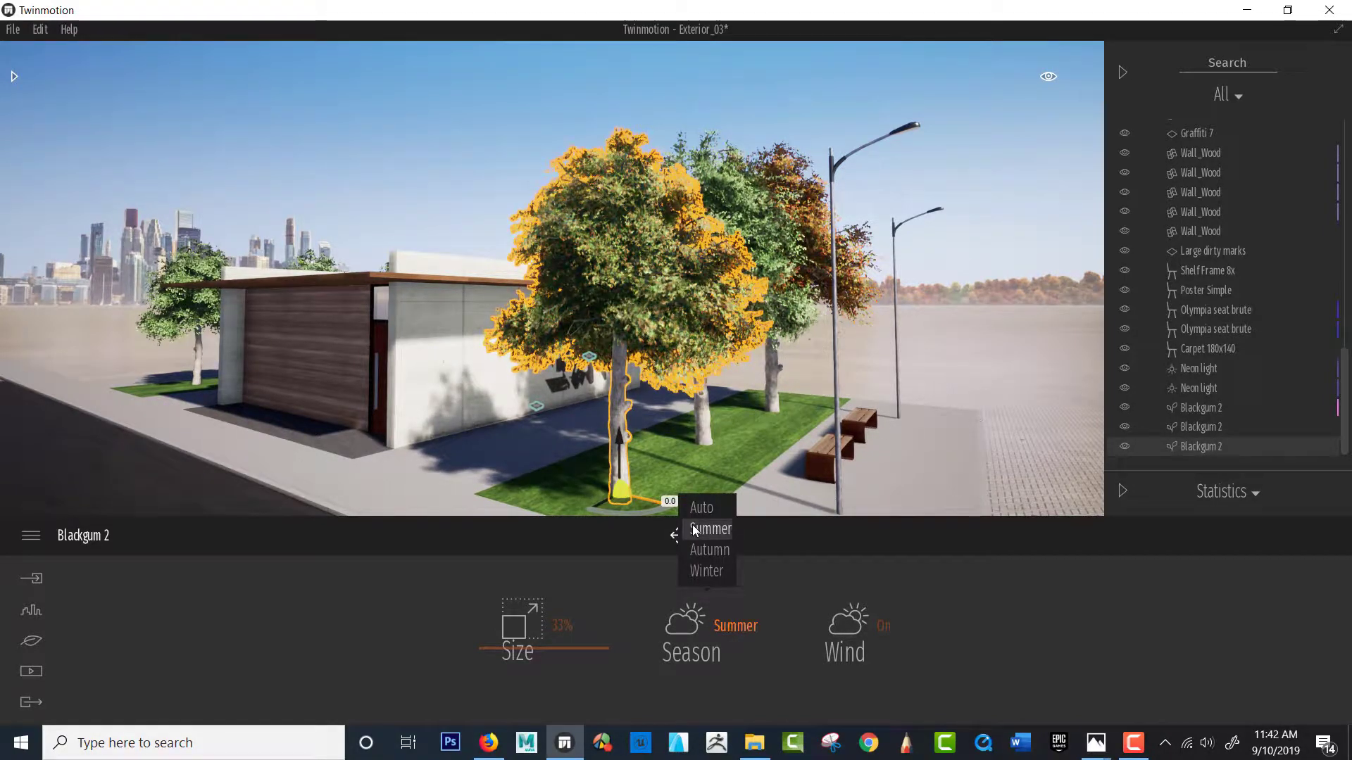
click(799, 180)
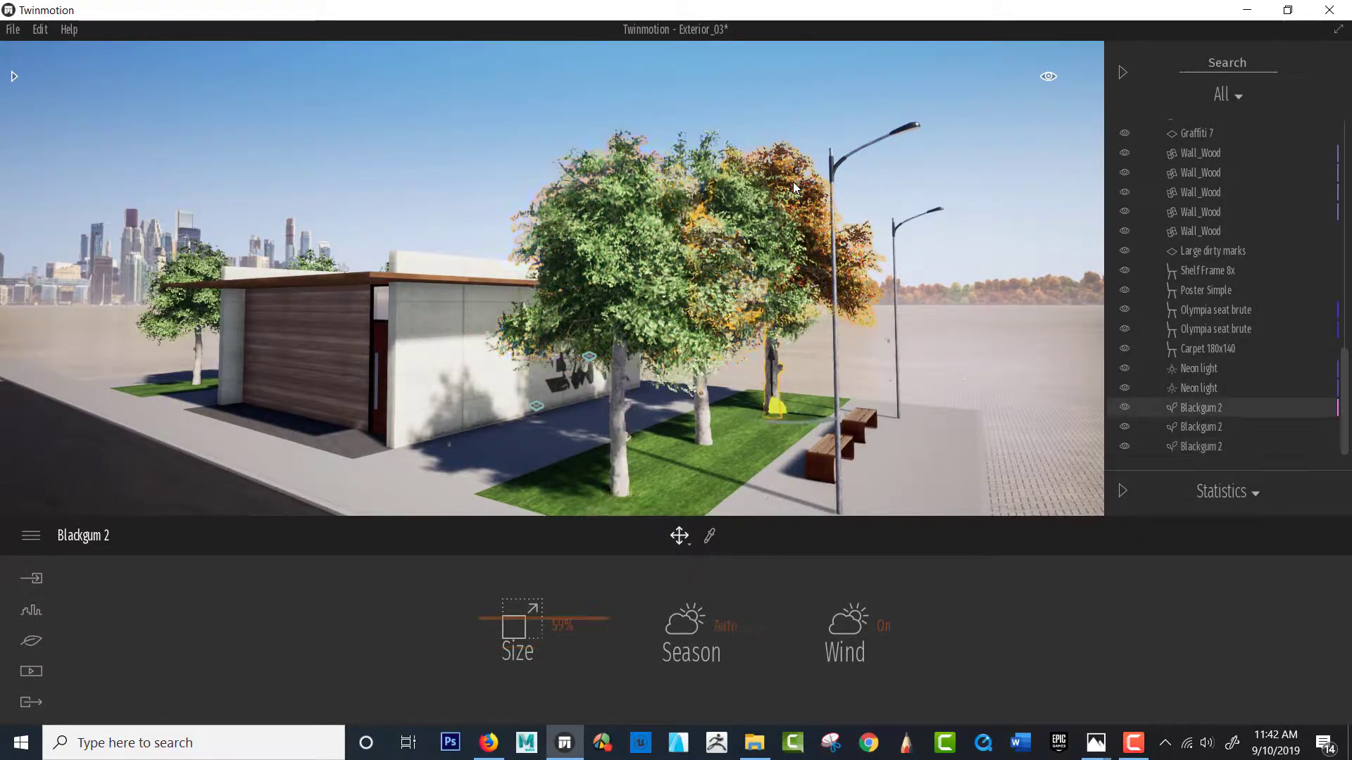
click(724, 626)
click(705, 530)
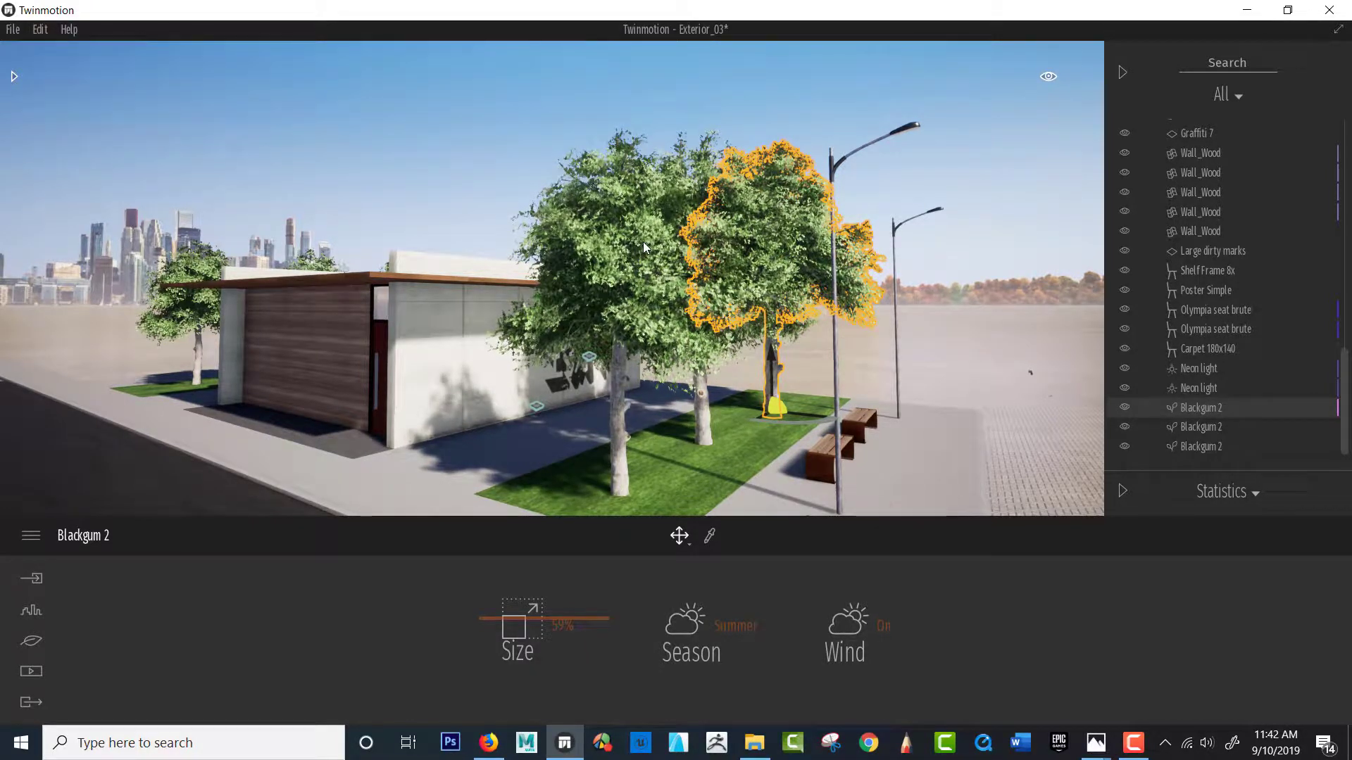
Select all three Blackgum 2 trees on the lawn together and set their shared size to 27%.
ctrl+click(630, 421)
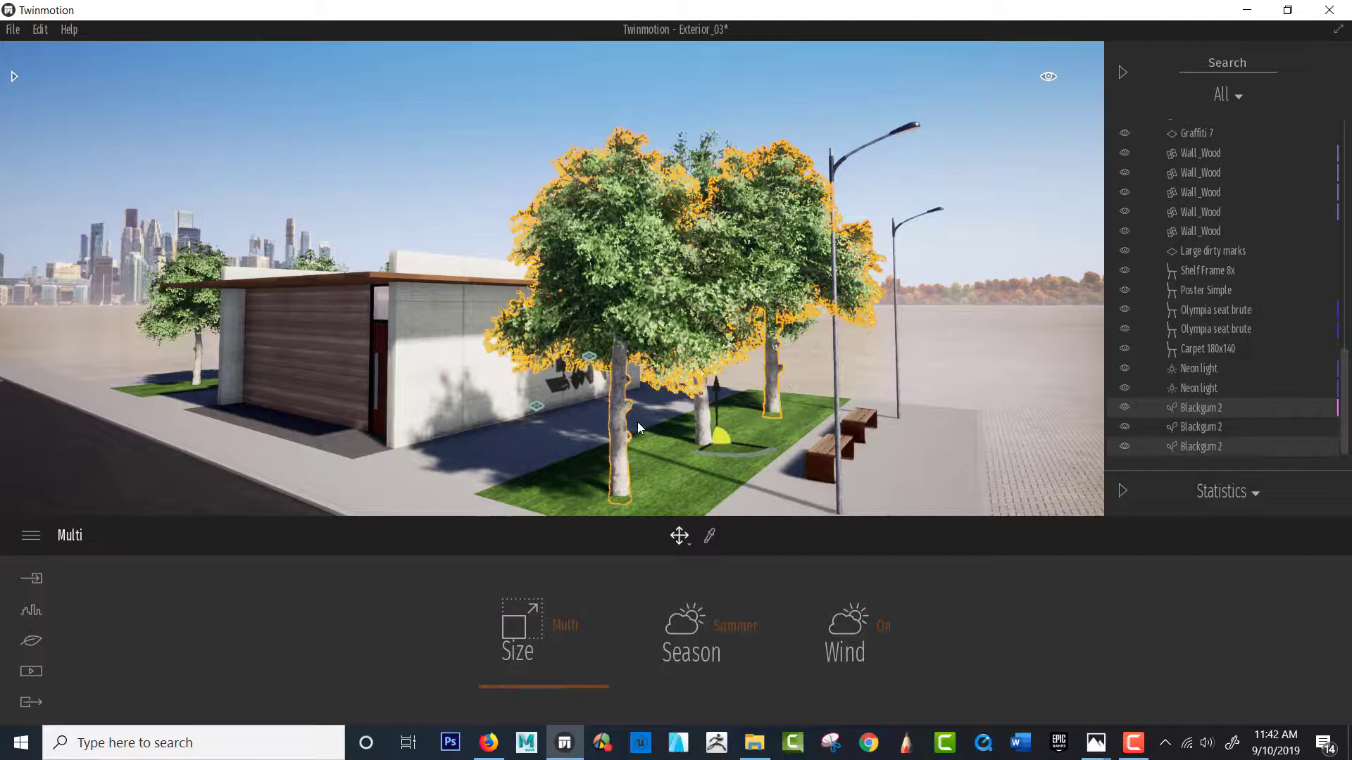
ctrl+click(704, 421)
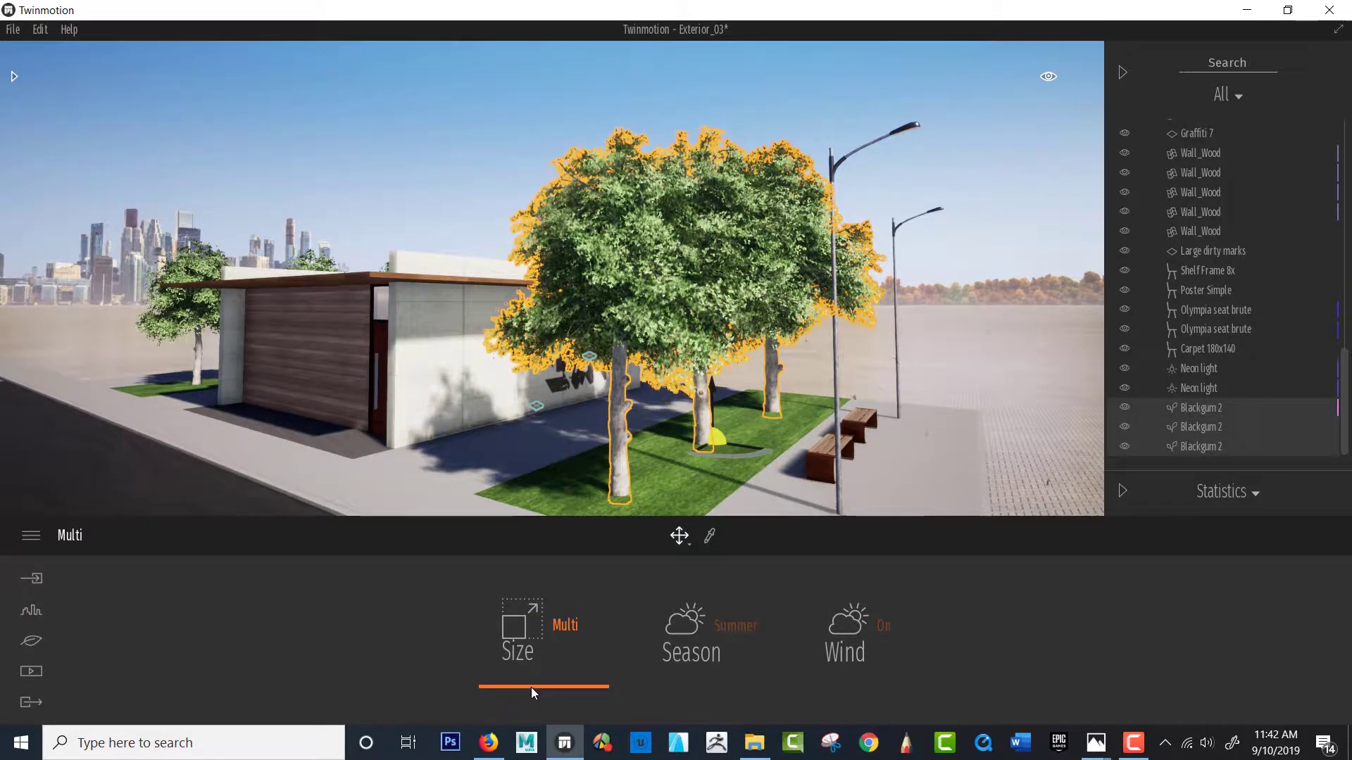
drag(531, 687, 538, 656)
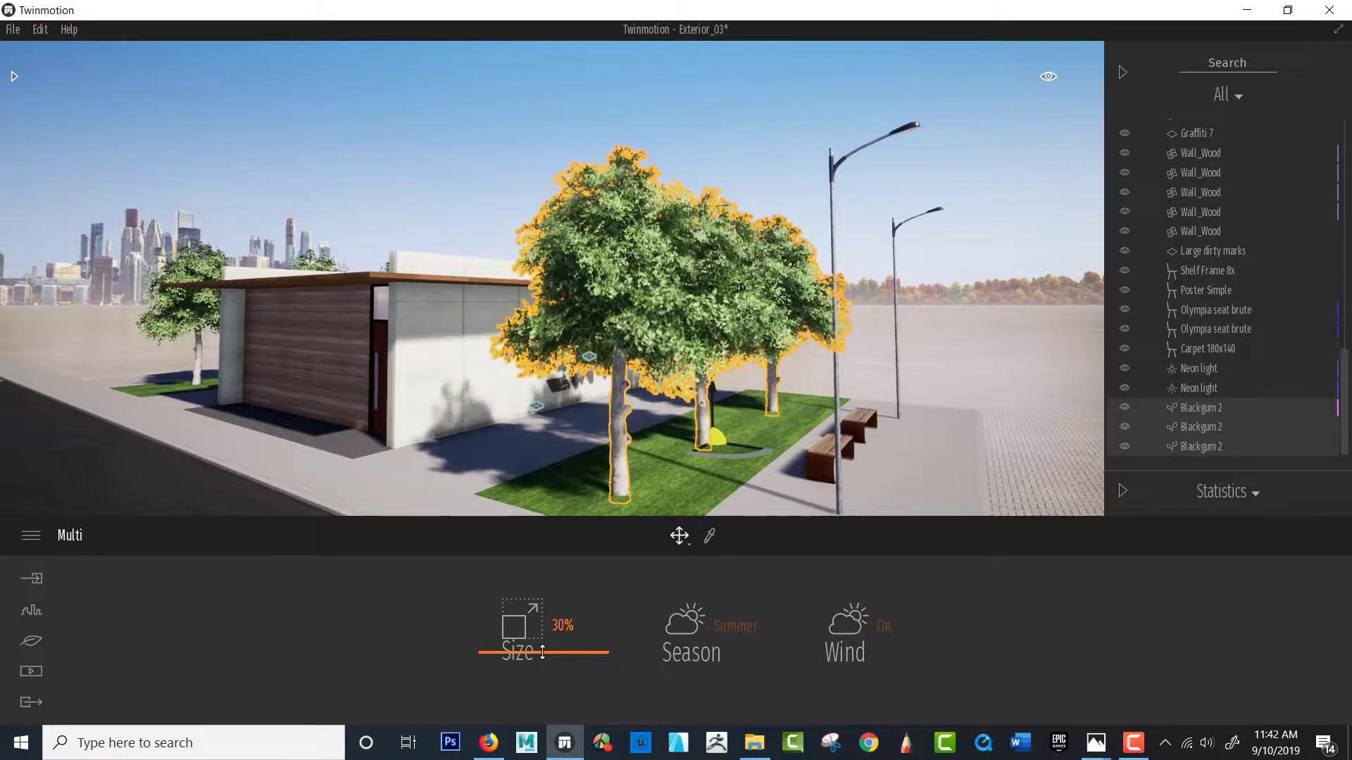
shift+middle_drag(601, 491, 607, 479)
scroll(613, 475, down, 2)
scroll(623, 473, up, 3)
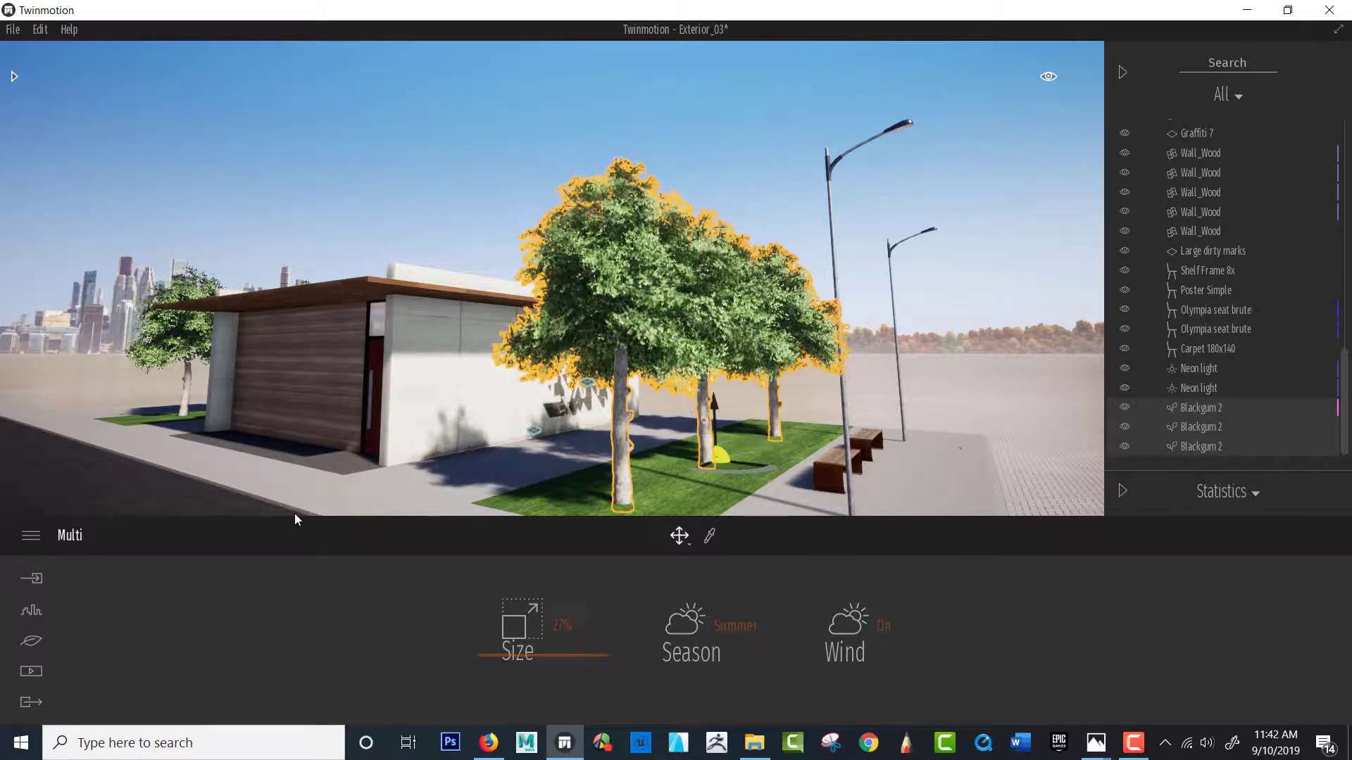
Open the scene's Weather settings under Nature and frame the building with the row of three trees.
click(30, 642)
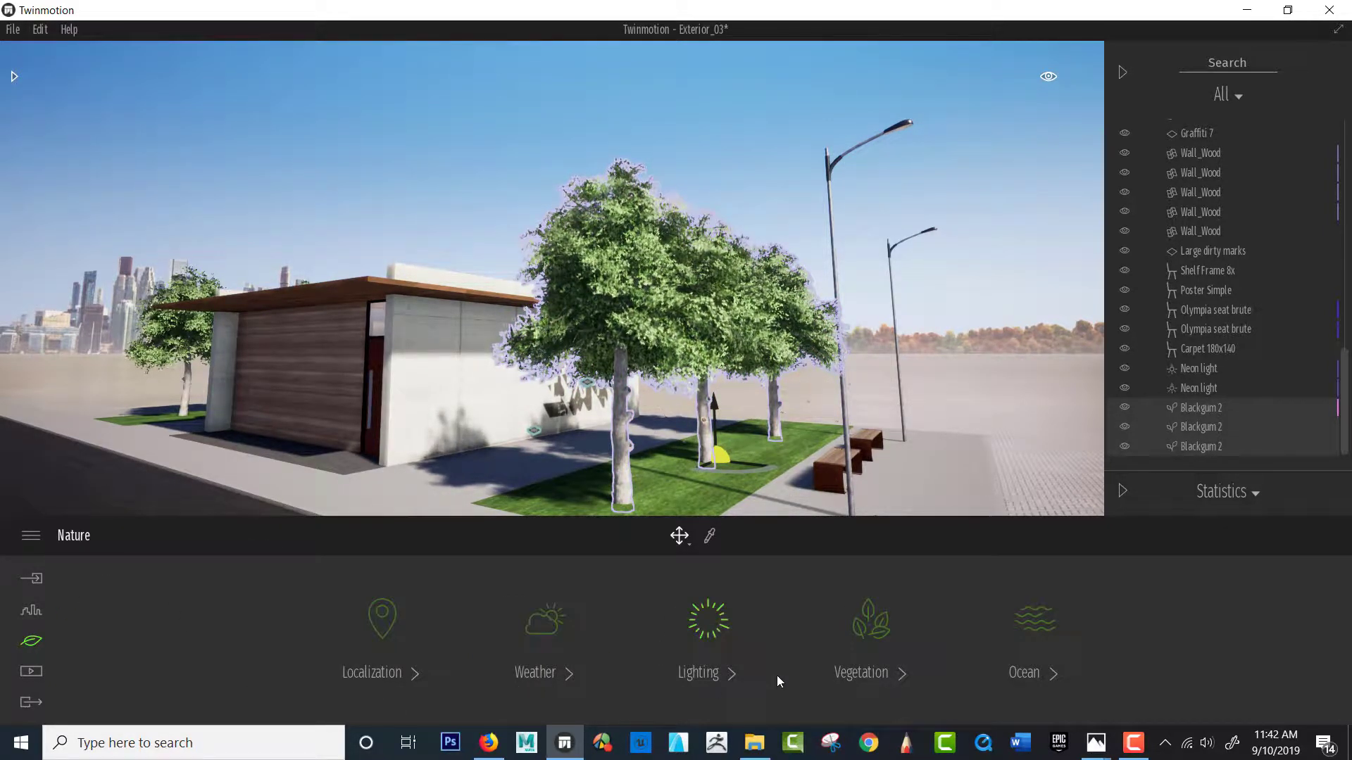
click(891, 671)
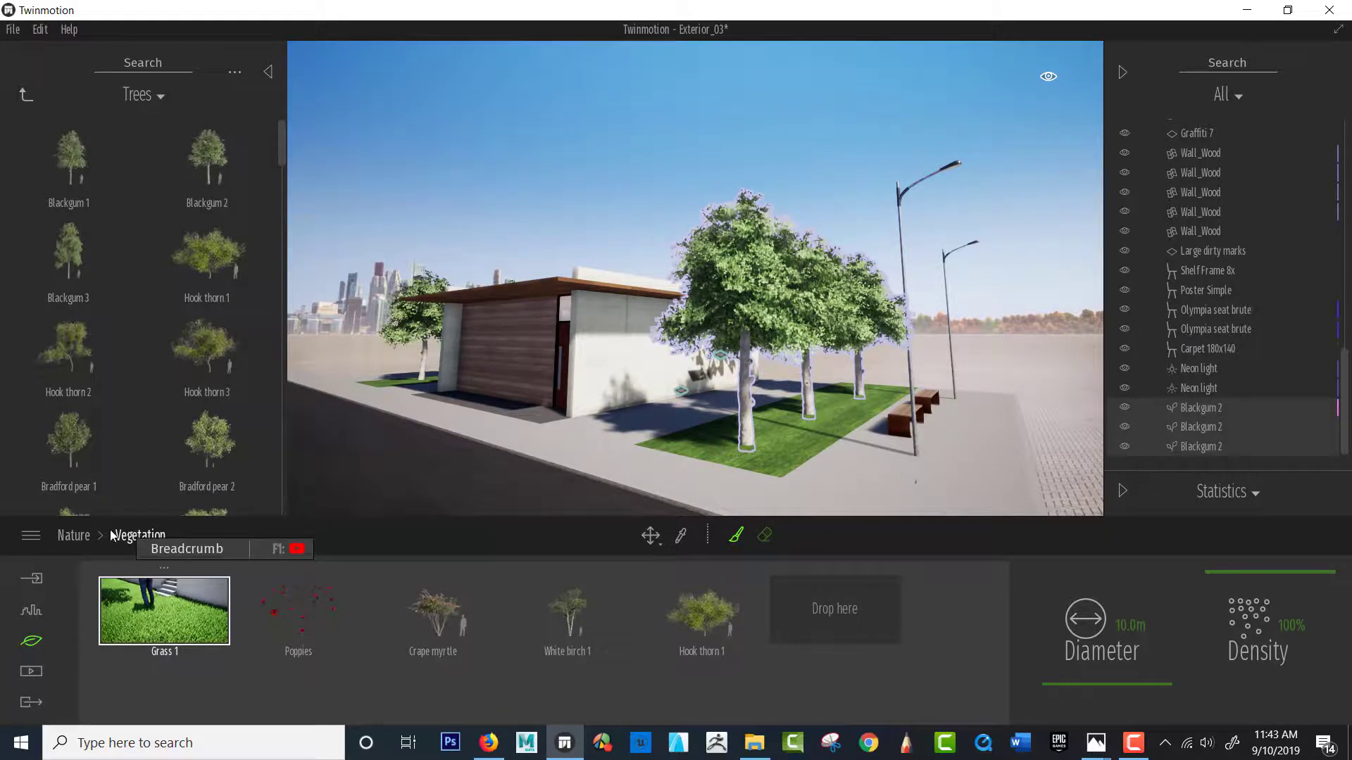
click(70, 536)
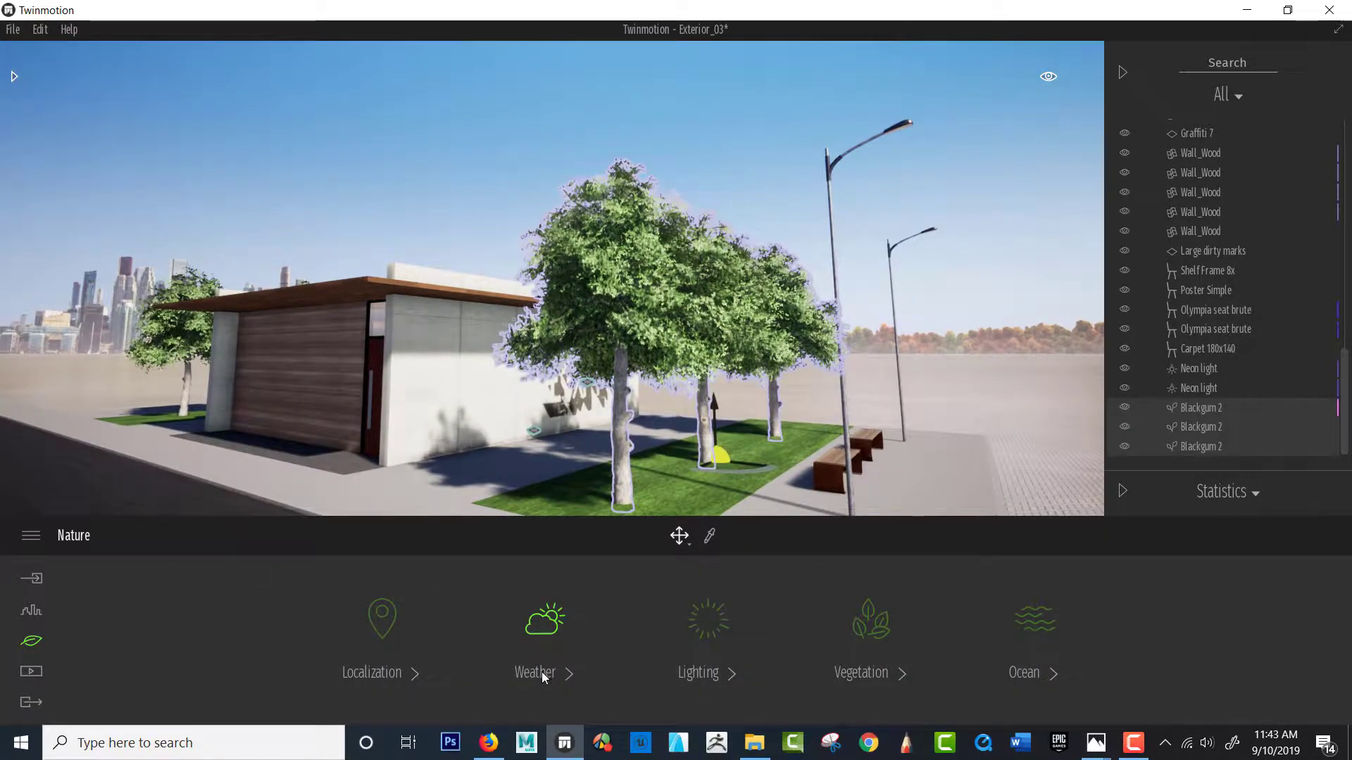
click(542, 671)
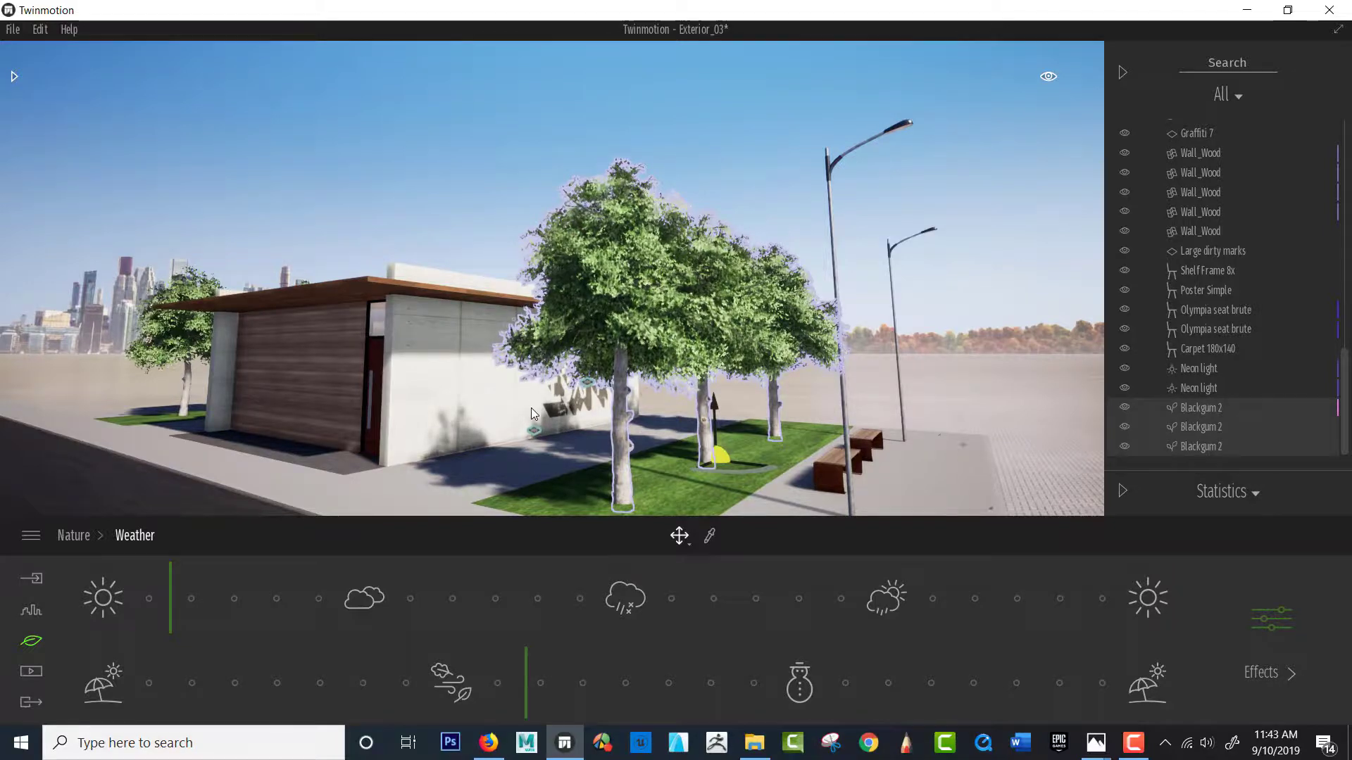
shift+middle_drag(531, 408, 527, 427)
middle_drag(706, 430, 710, 395)
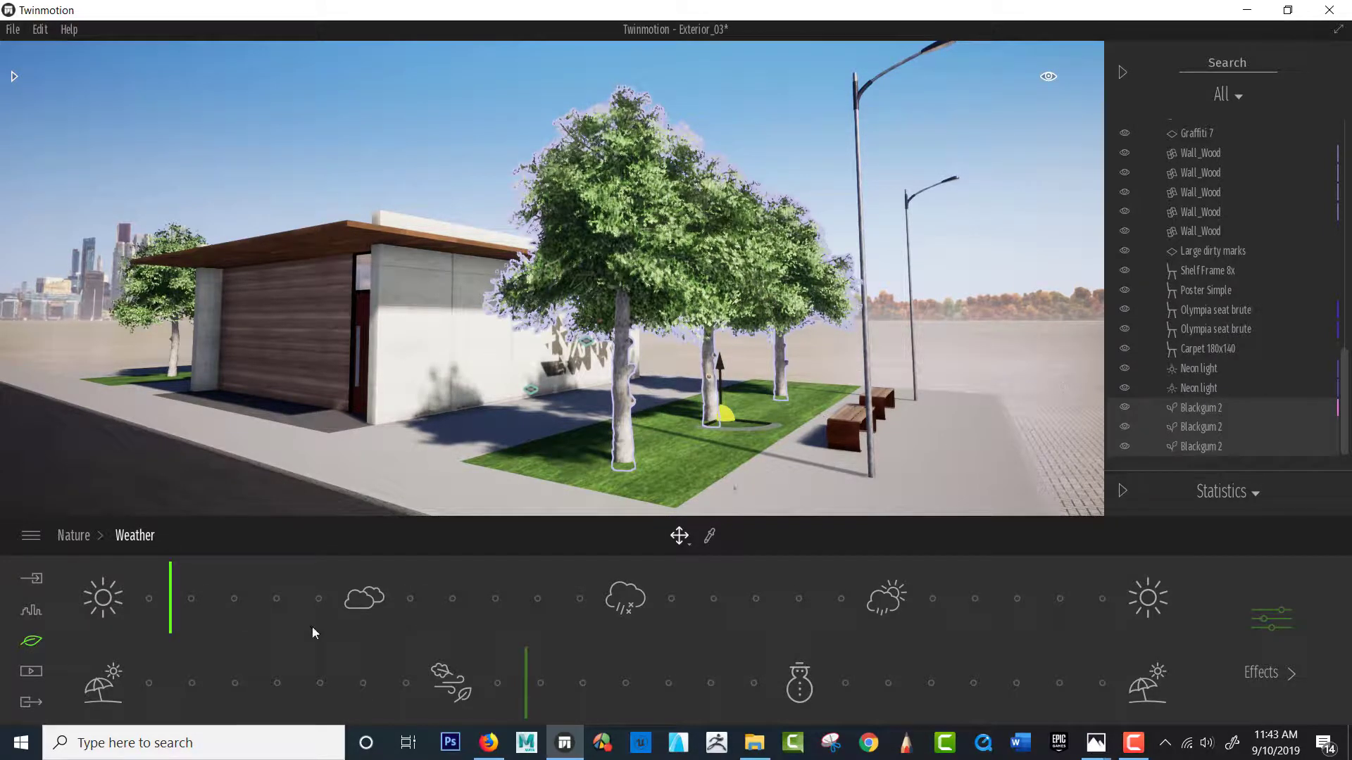
Try clear, partly cloudy and overcast skies on the scene, ending with the weather set to rain.
drag(169, 598, 109, 595)
drag(132, 605, 266, 595)
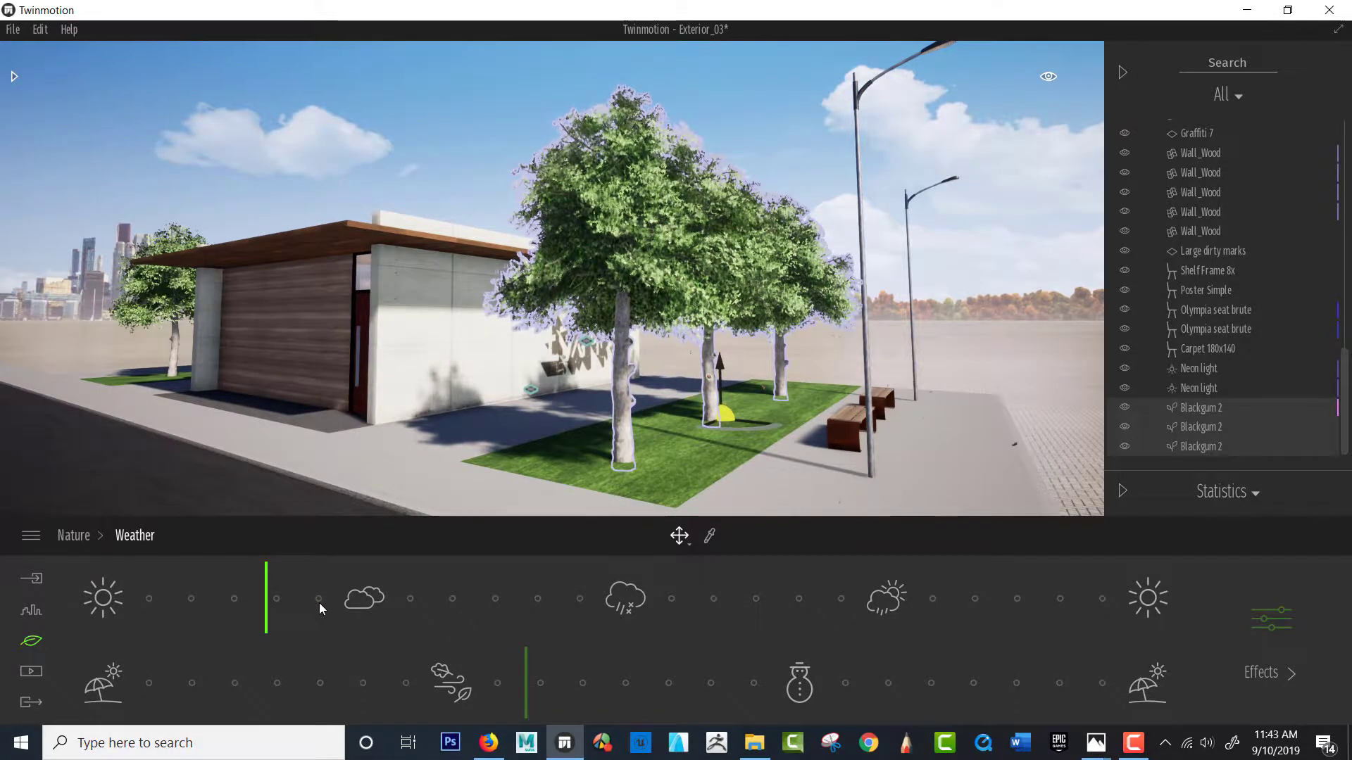
click(521, 602)
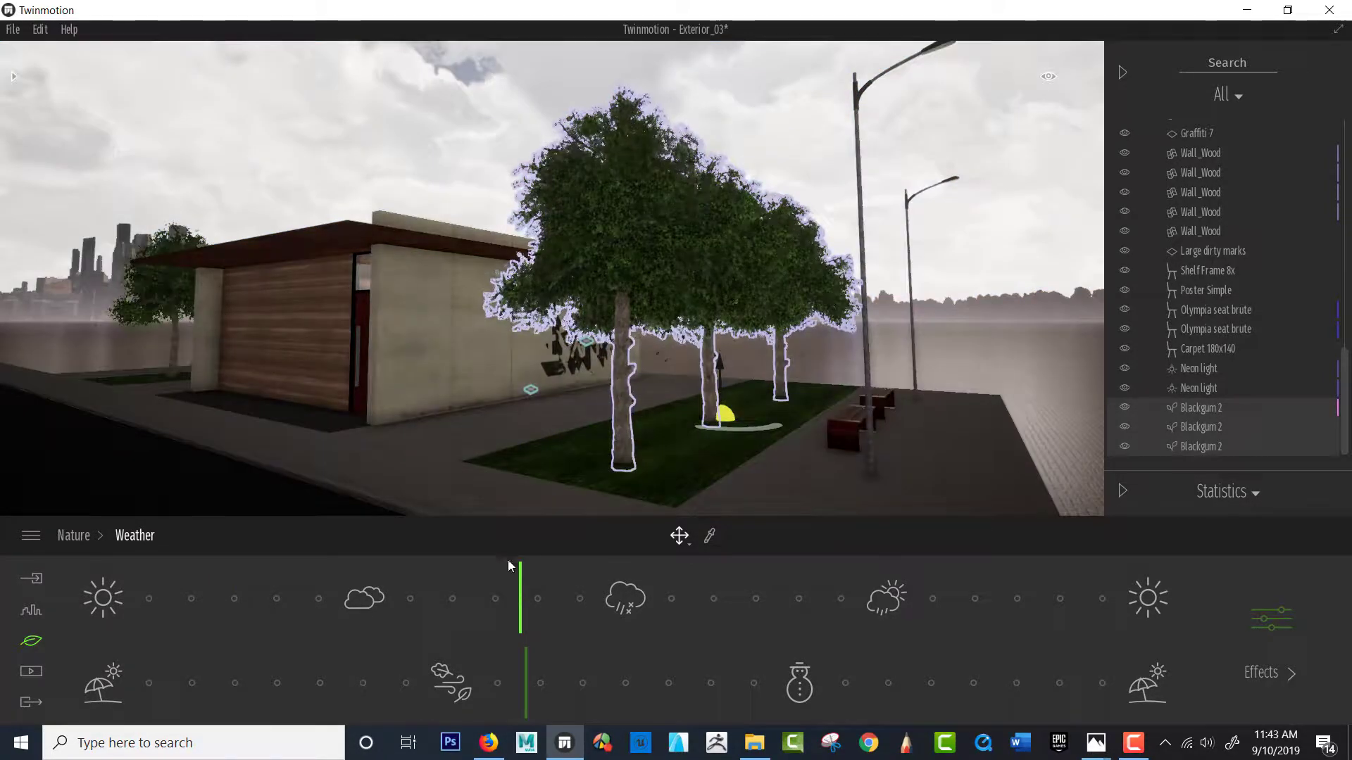
click(240, 603)
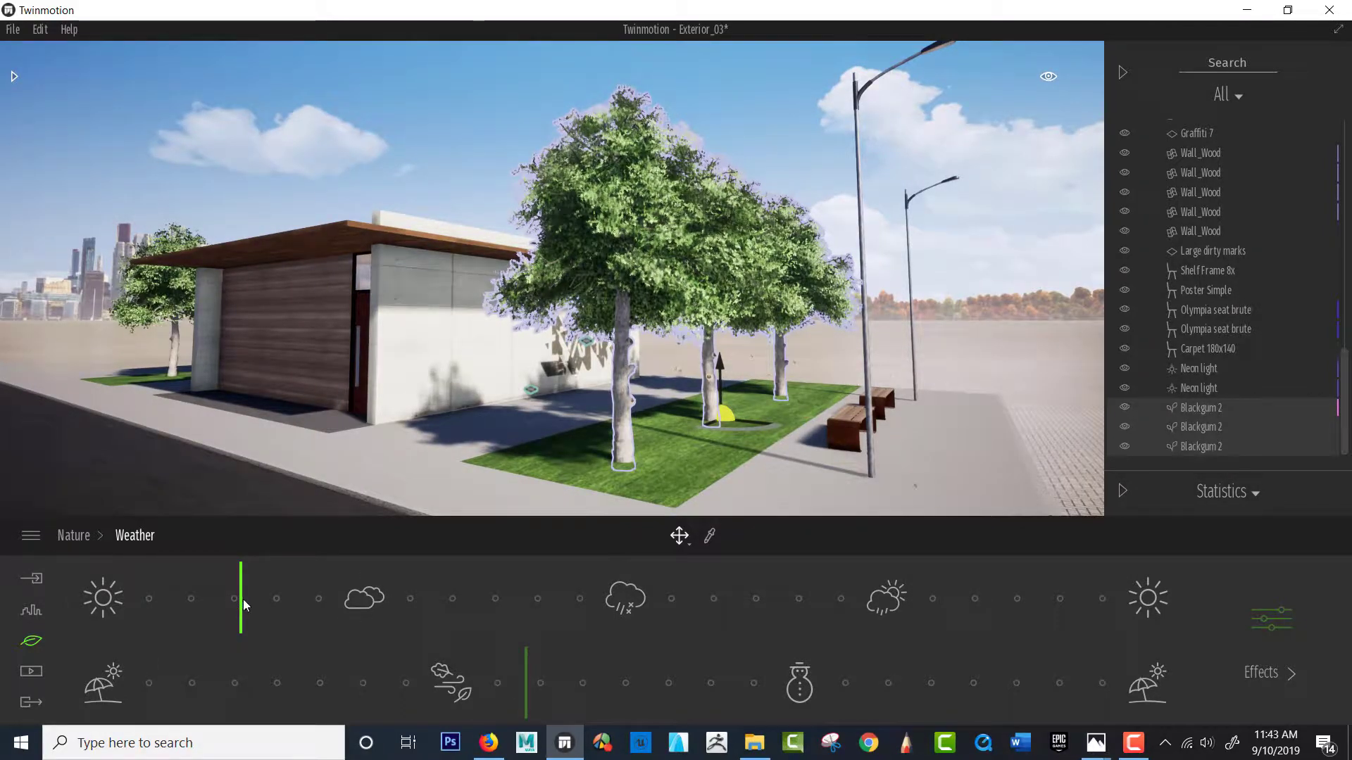
mouse_move(242, 604)
mouse_down()
mouse_move(642, 597)
mouse_move(628, 597)
mouse_up()
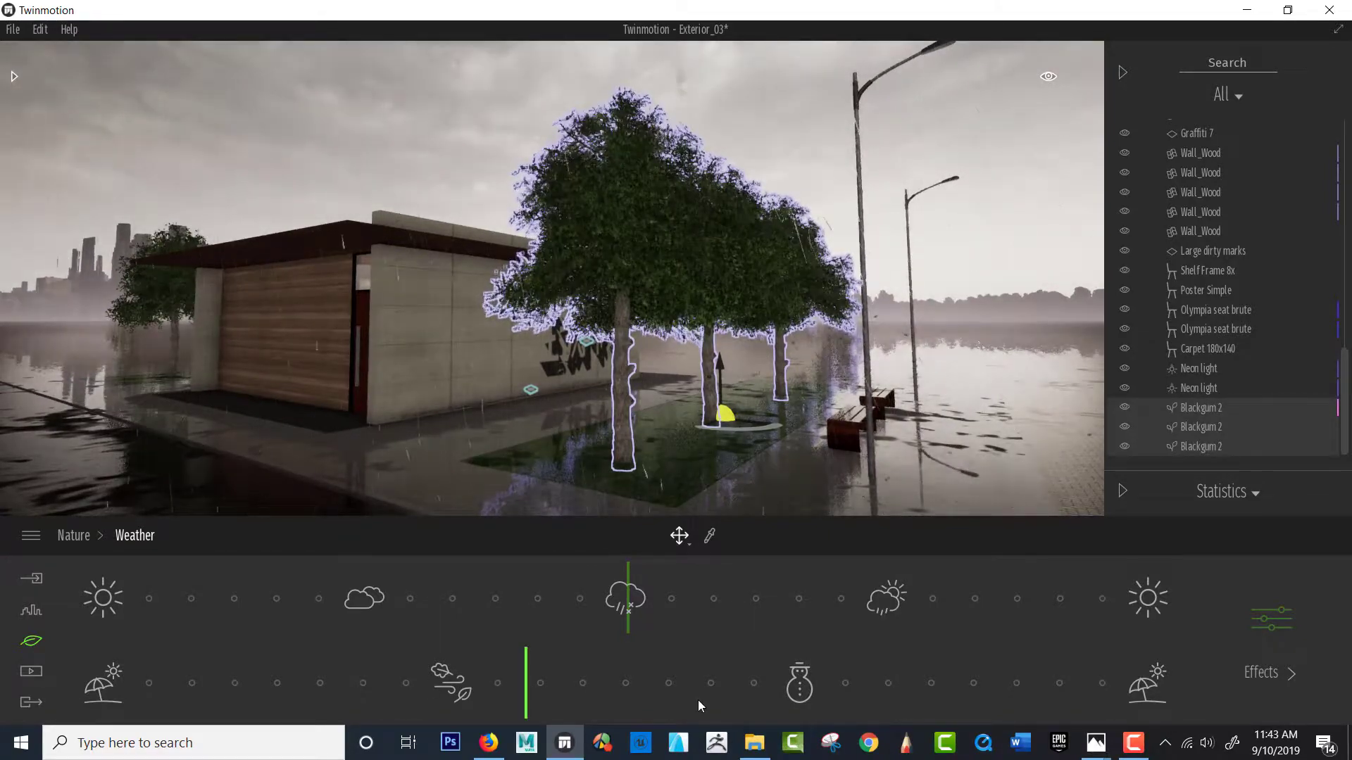
Preview the rainy scene with the season at winter snow, autumn and full summer.
drag(526, 699, 826, 702)
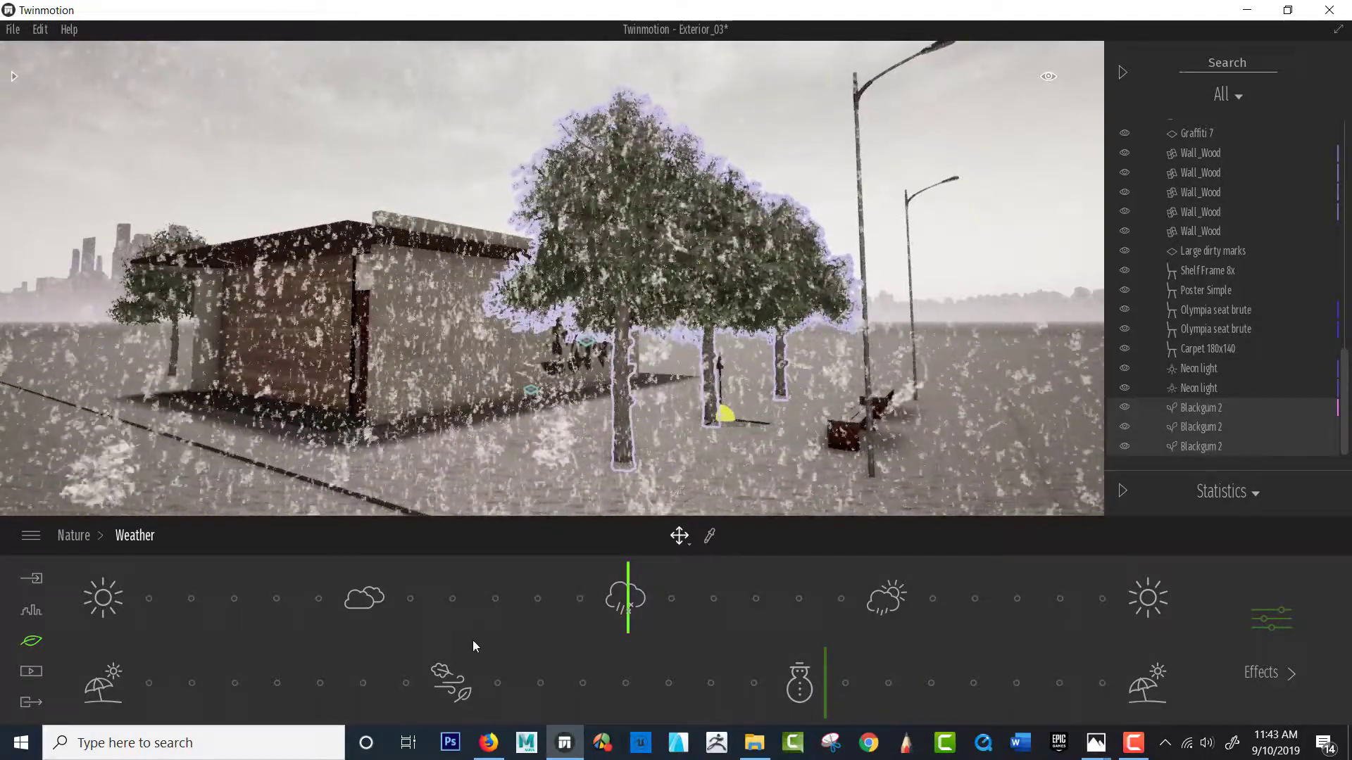
click(450, 680)
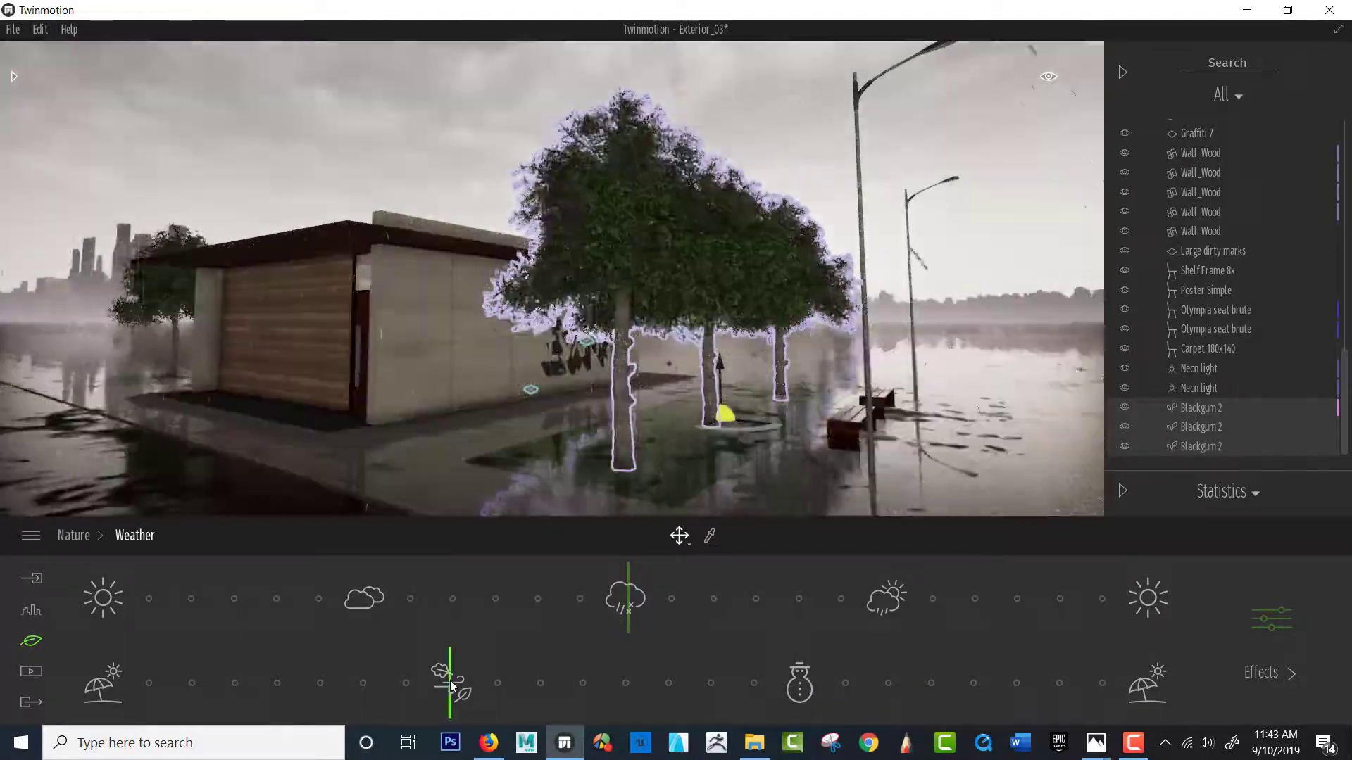
drag(446, 680, 104, 688)
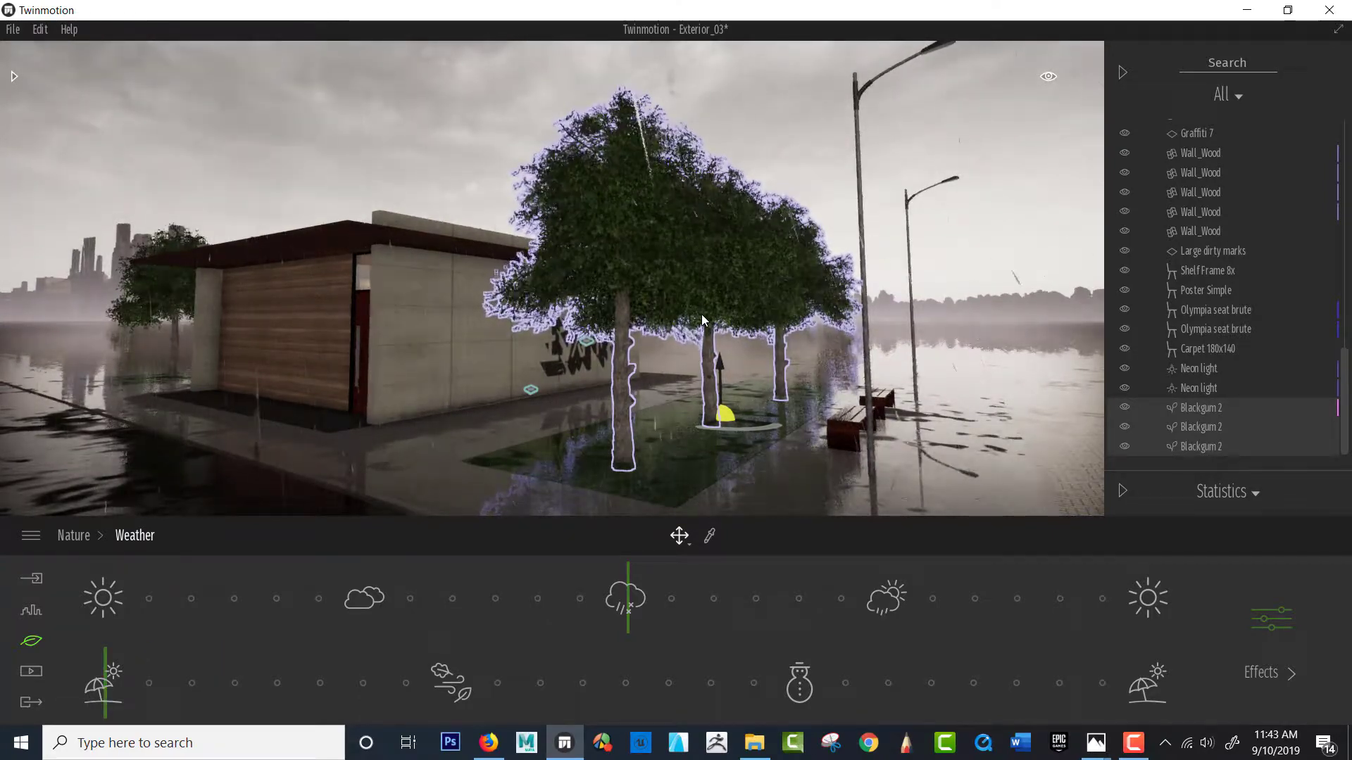
Enter the building and examine the furnished lounge with the red chairs and the wall poster.
scroll(409, 344, up, 2)
scroll(392, 329, up, 5)
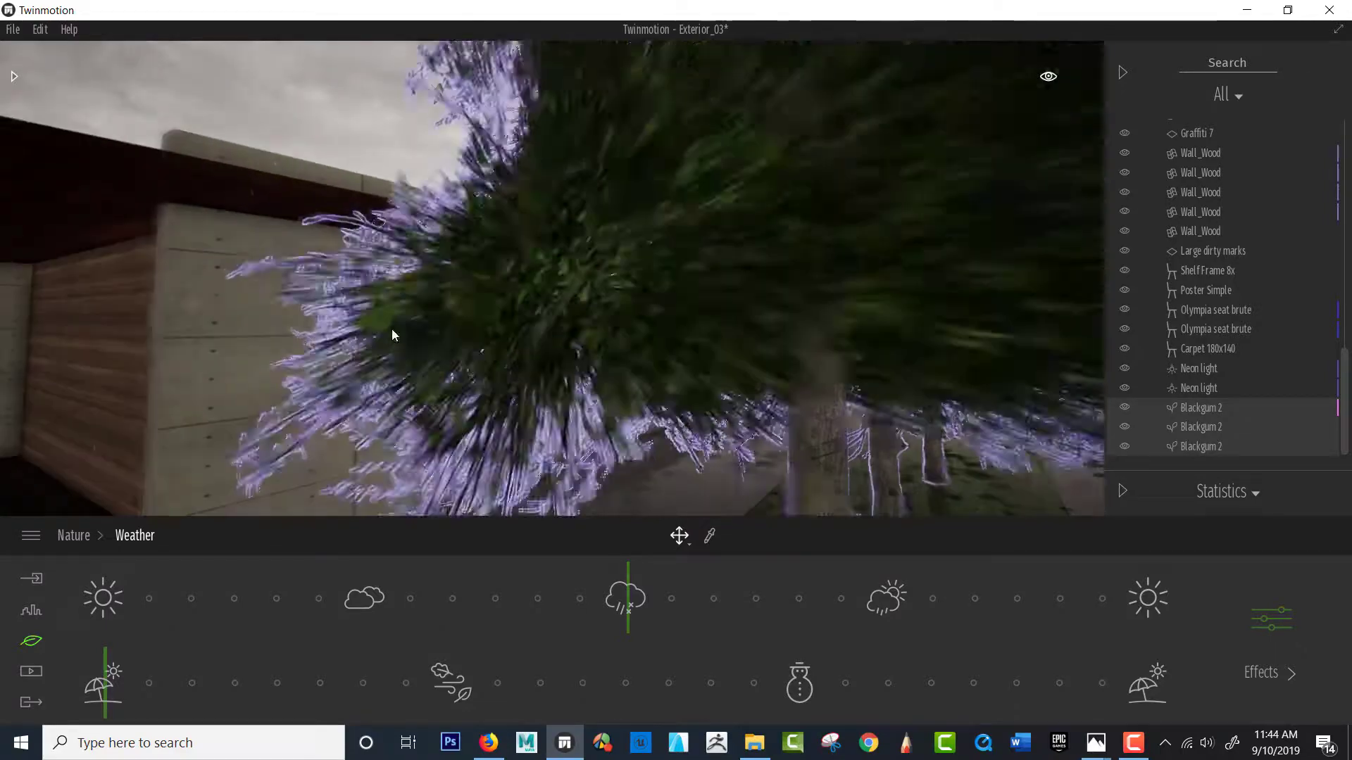
middle_drag(384, 400, 605, 363)
middle_drag(176, 409, 302, 407)
right_drag(303, 407, 263, 376)
scroll(239, 396, up, 2)
drag(235, 399, 266, 412)
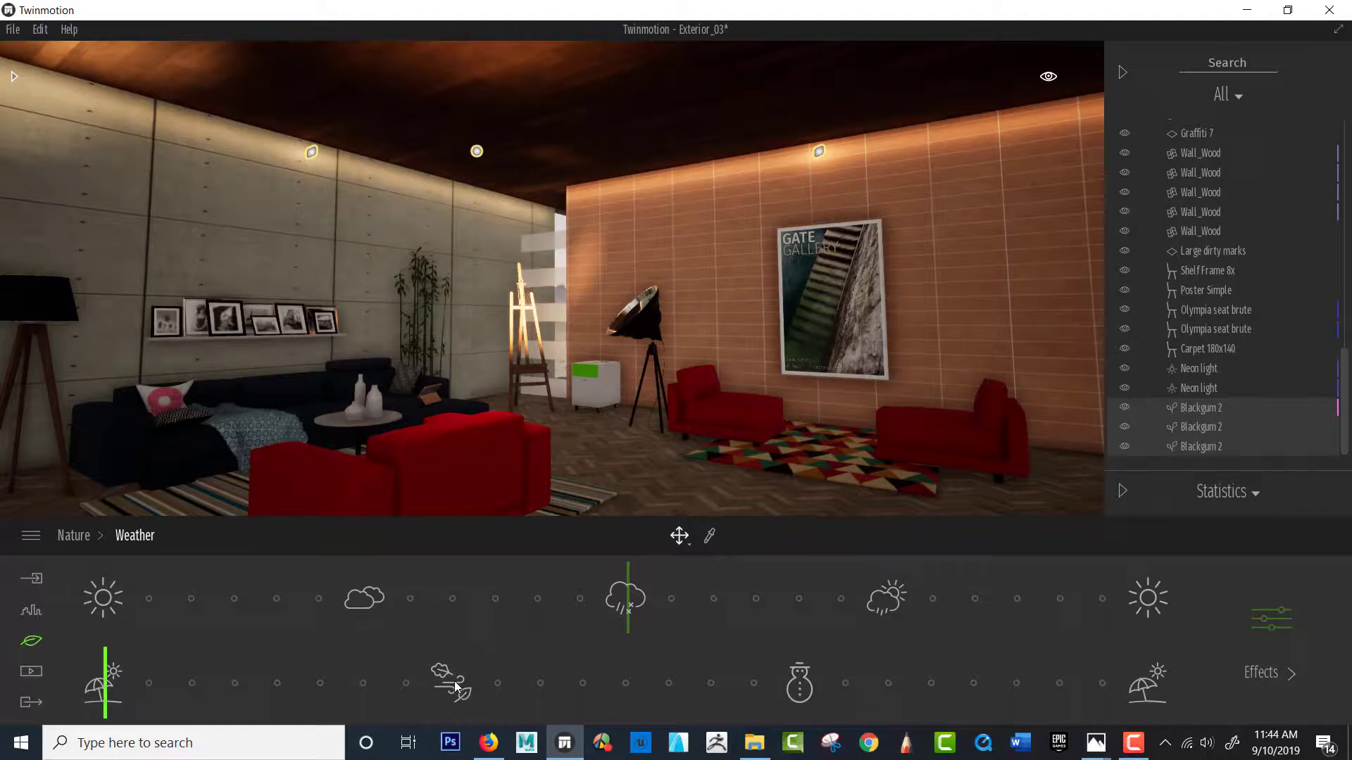
Shift the scene's season past autumn and back to slightly after full summer while viewing the whole lounge.
mouse_move(104, 672)
mouse_down()
mouse_move(500, 665)
mouse_move(452, 665)
mouse_up()
scroll(587, 329, down, 3)
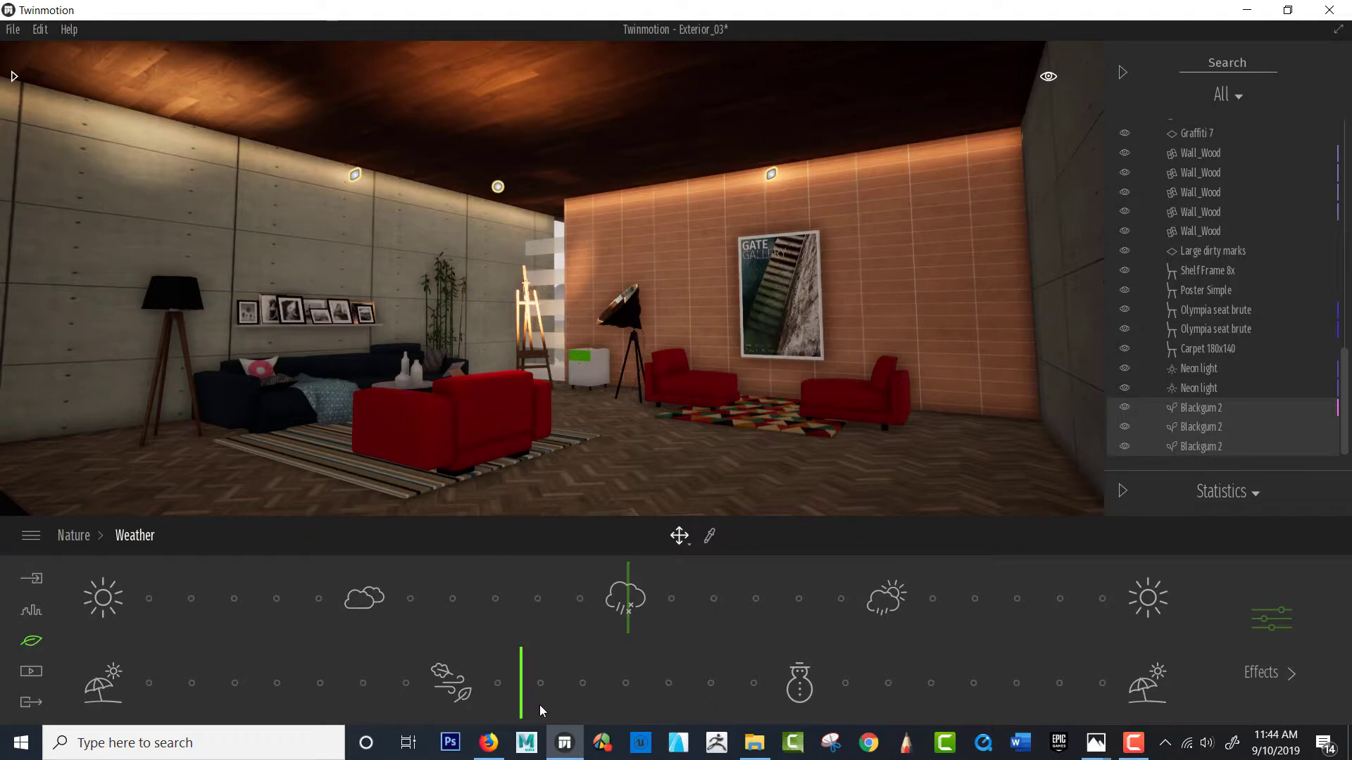
drag(521, 698, 186, 701)
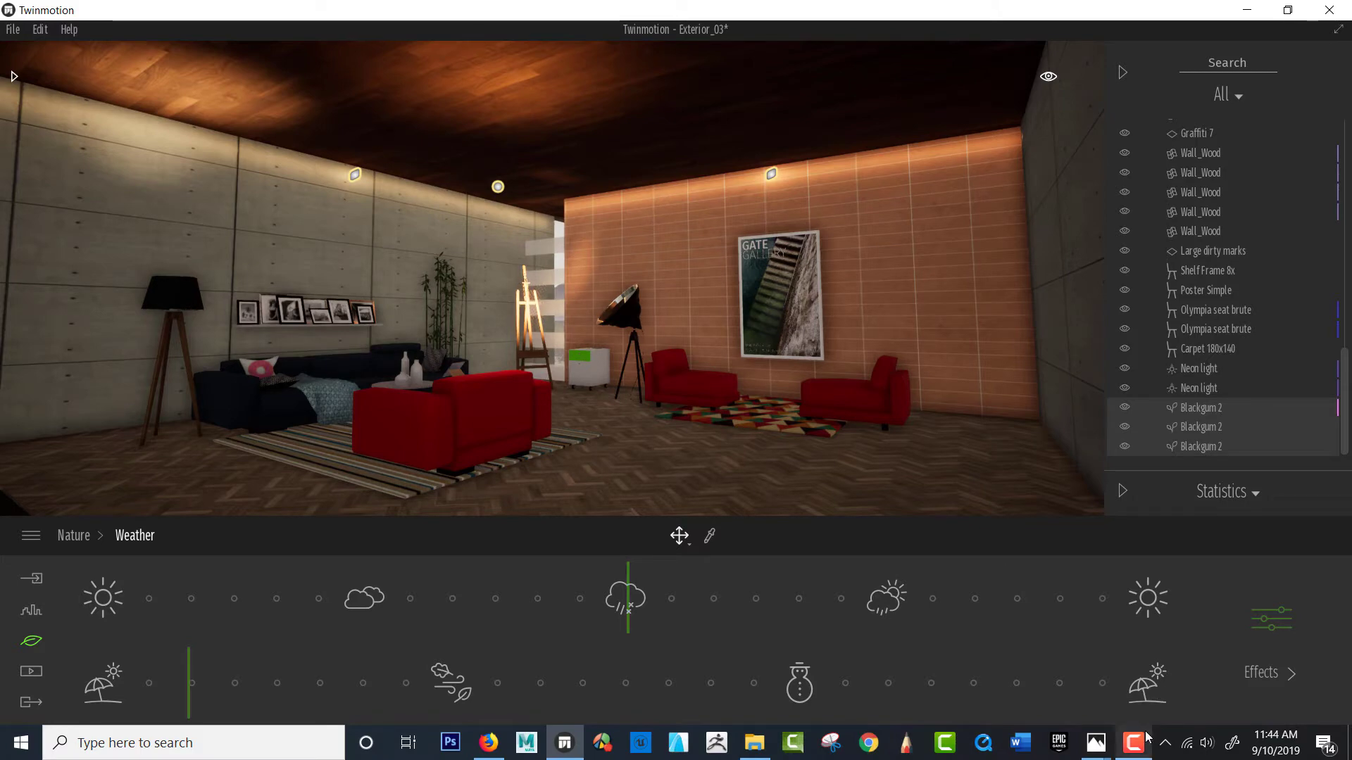
mouse_move(1141, 737)
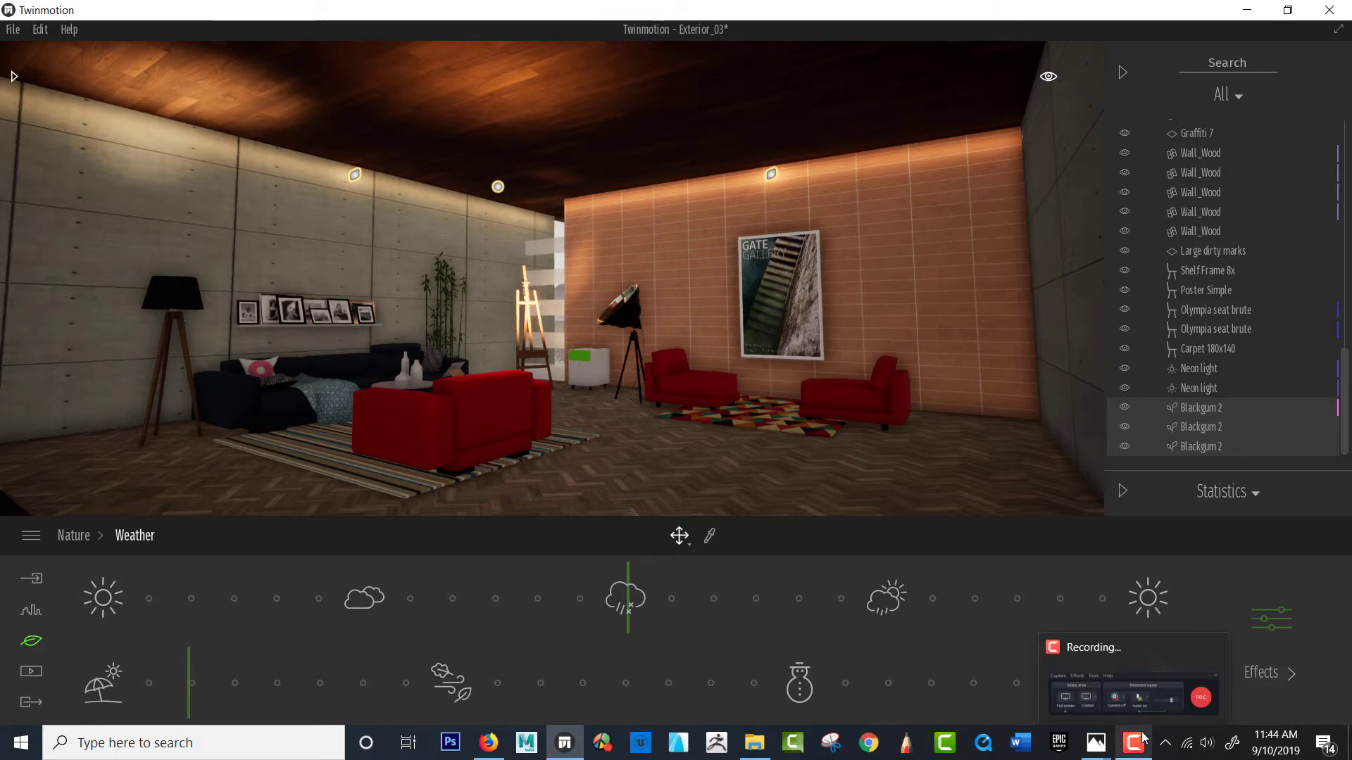